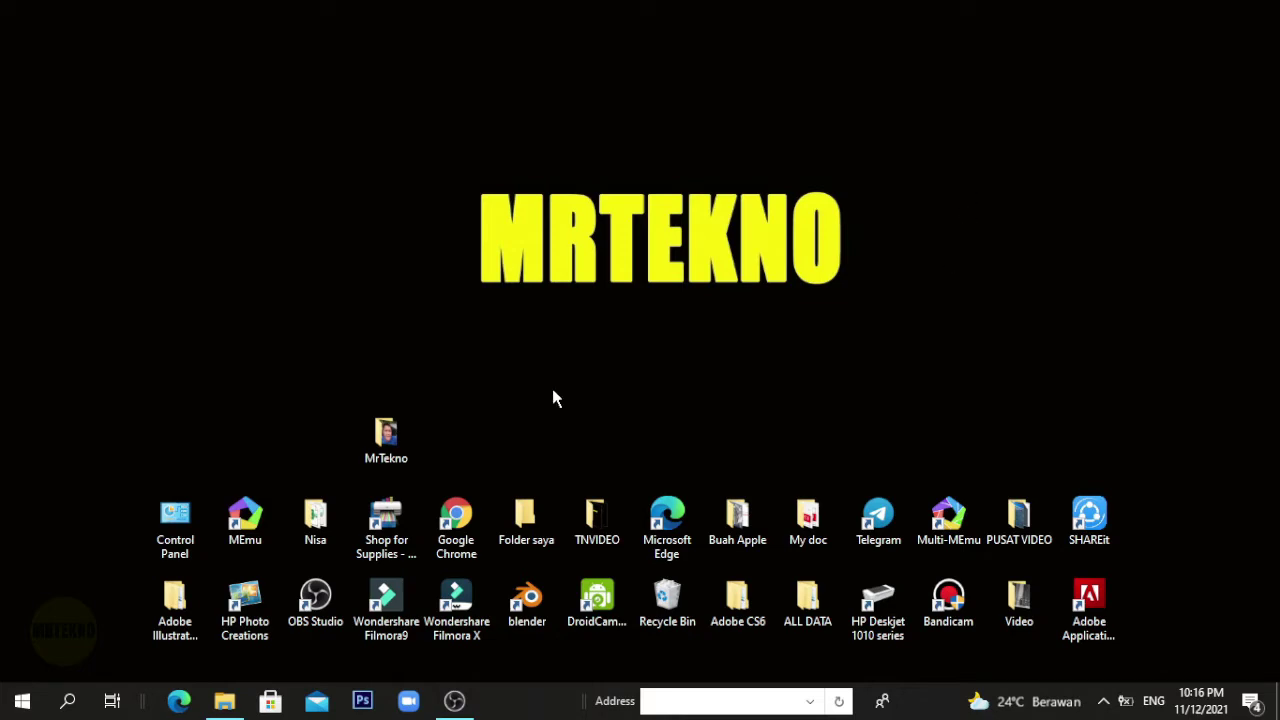
Preview Mister Tekno.jpg in the MrTekno folder, then close the preview and folder
double_click(388, 434)
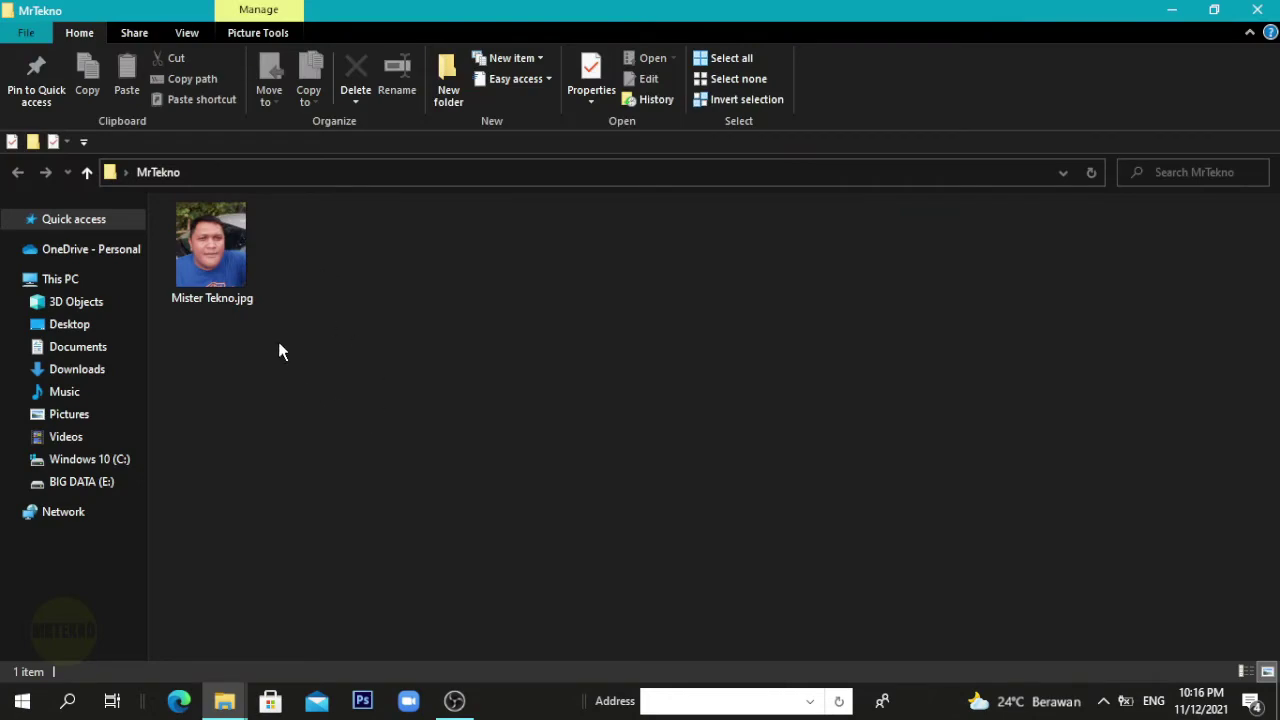
double_click(232, 248)
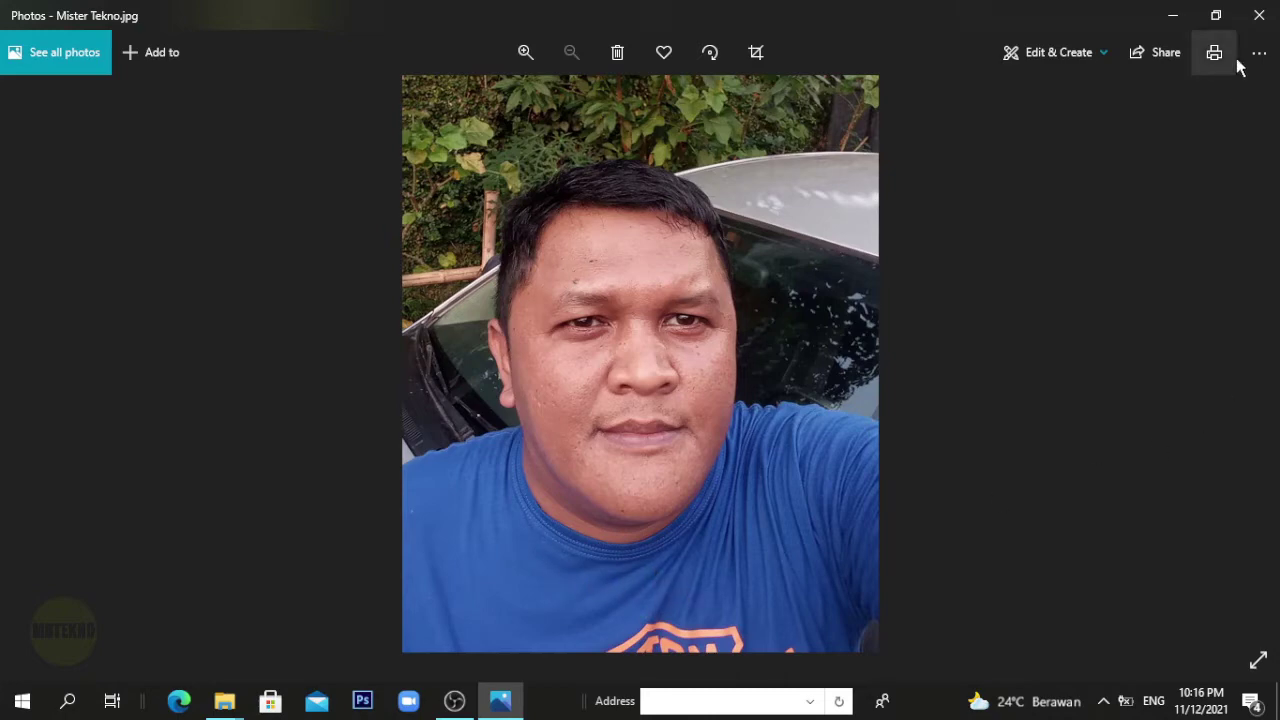
click(1259, 15)
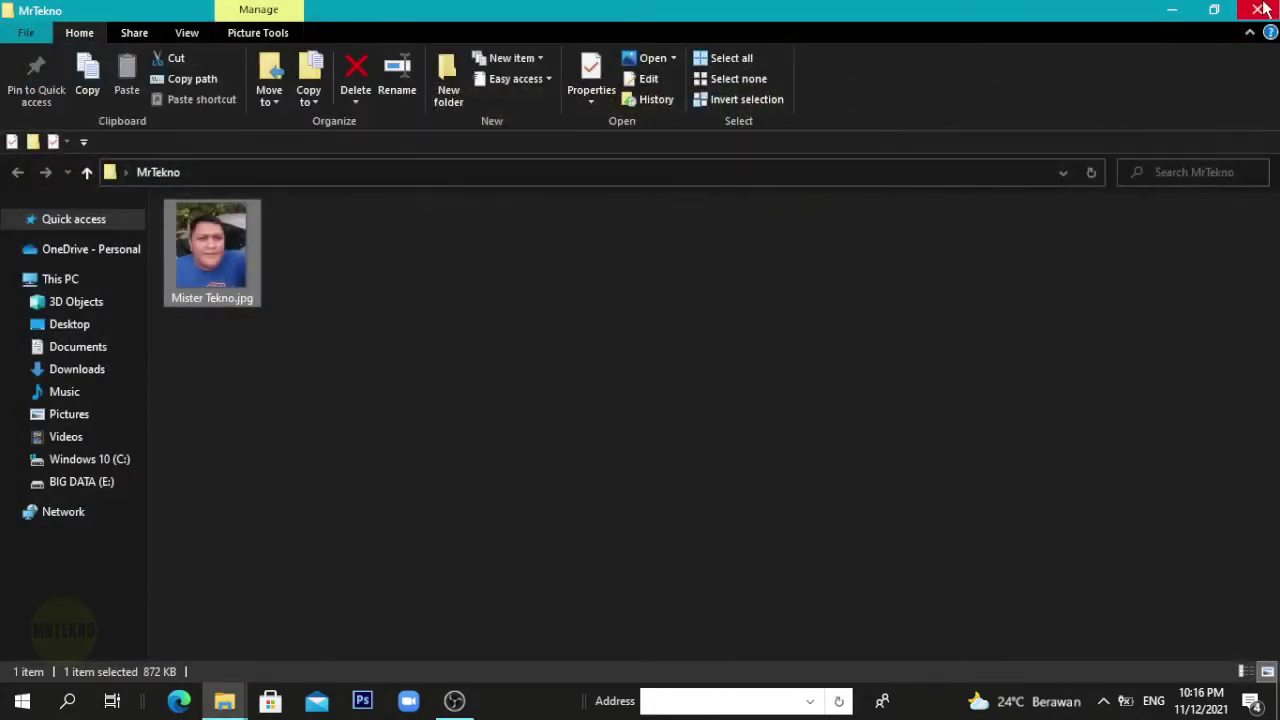
click(1262, 10)
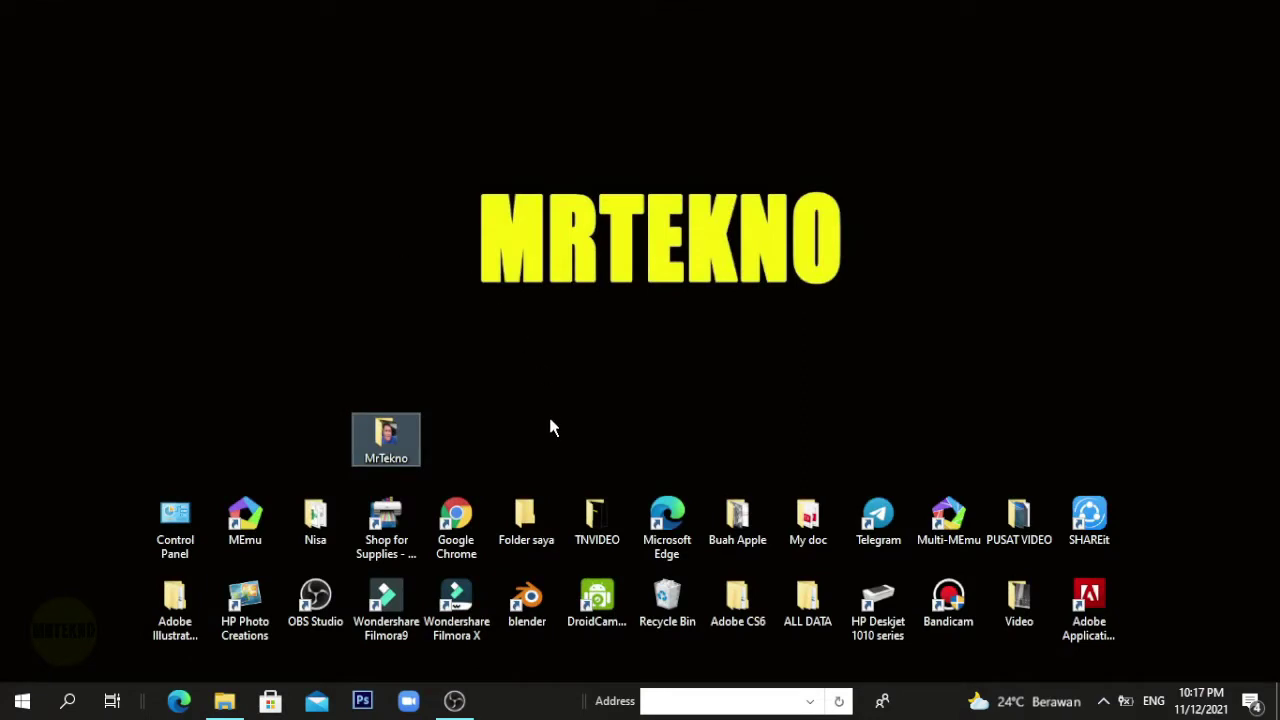
Open Mister Tekno.jpg in Photoshop through File > Open
click(366, 700)
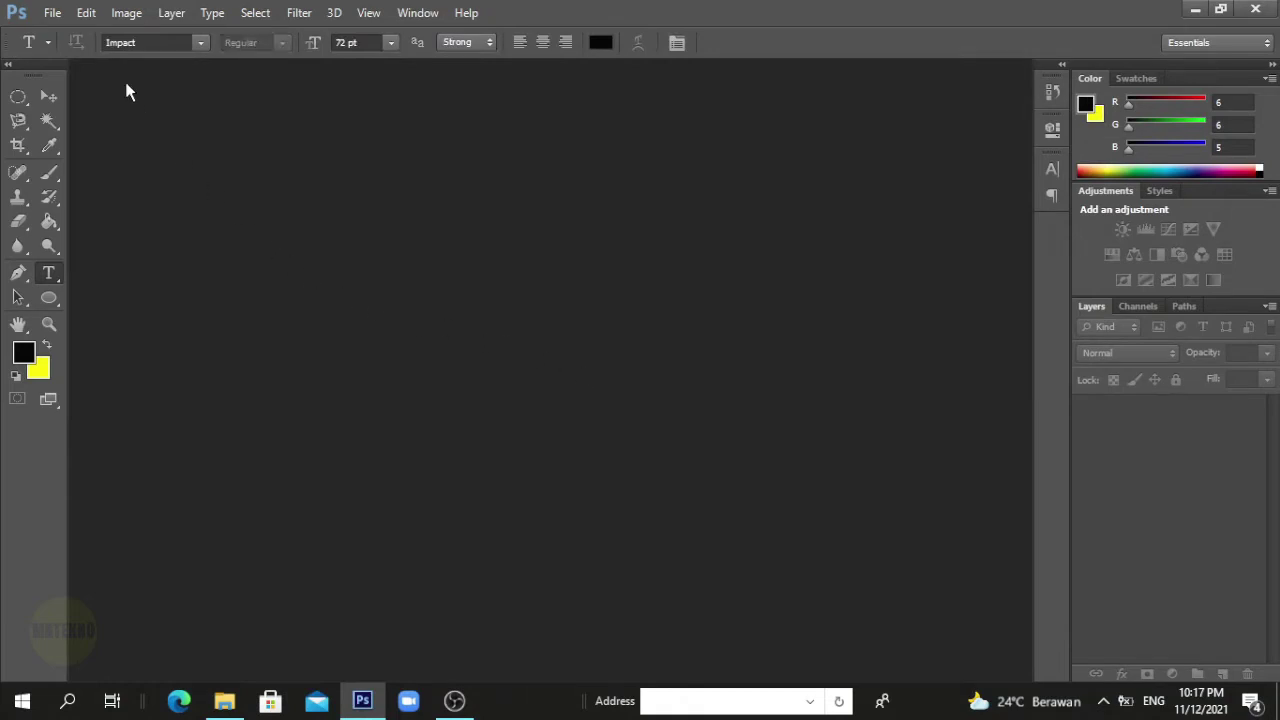
click(58, 22)
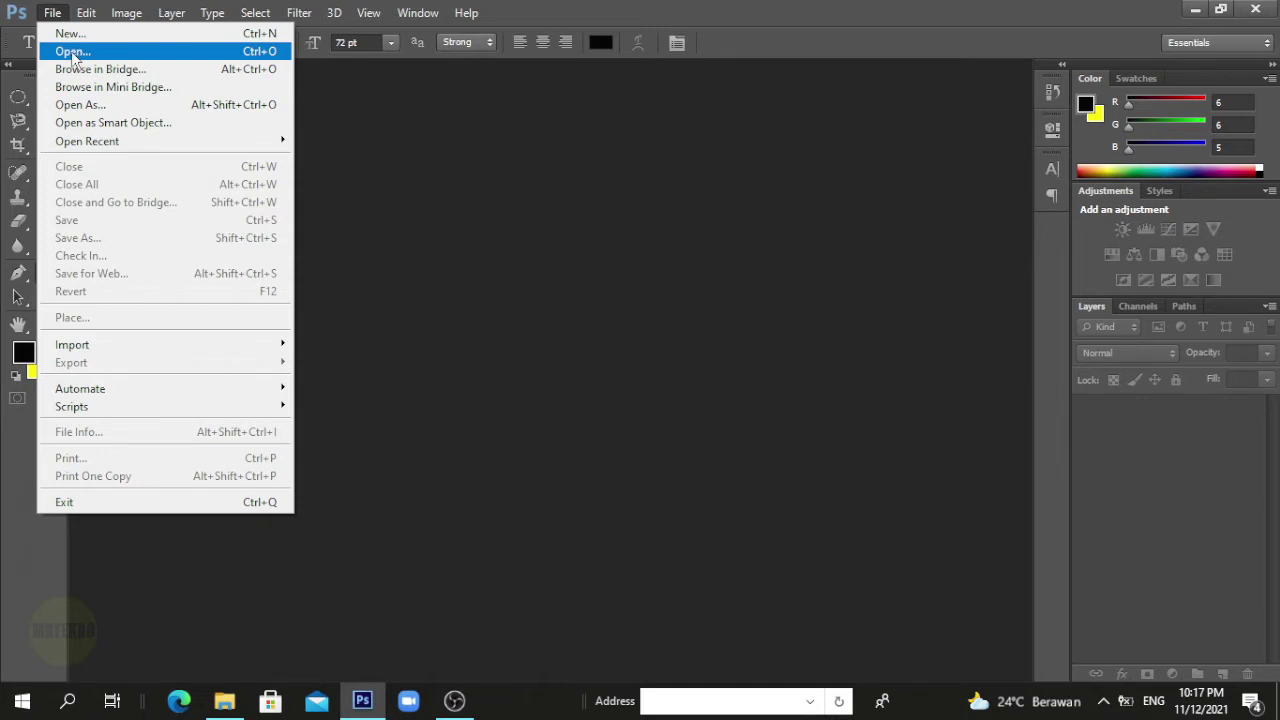
click(73, 55)
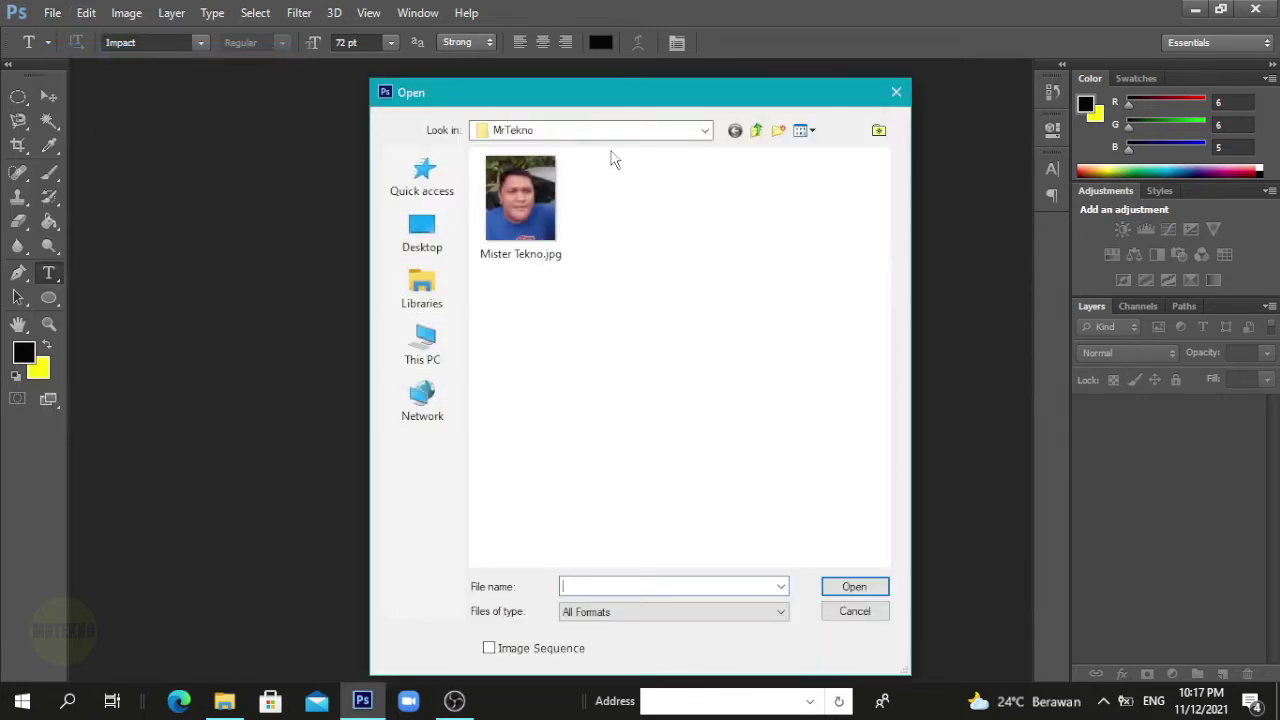
double_click(522, 205)
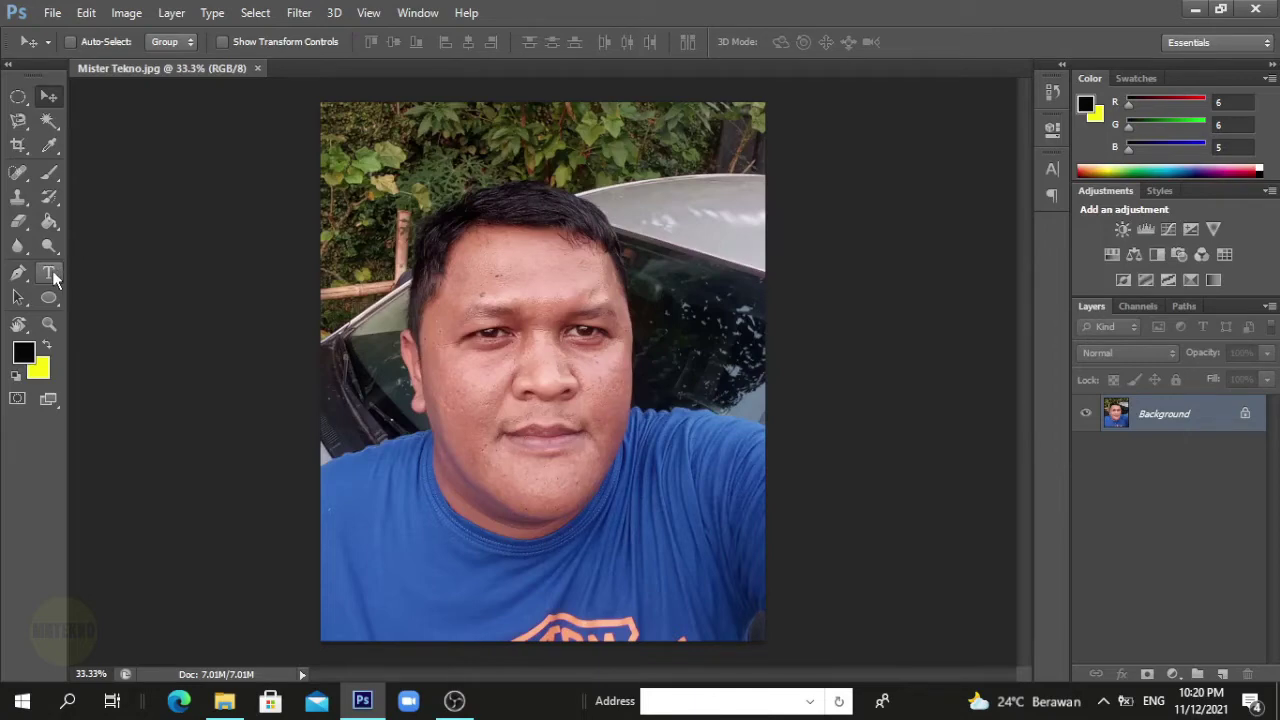
Add 'MrTekno' as a horizontal text layer on the shirt and select the word
click(52, 272)
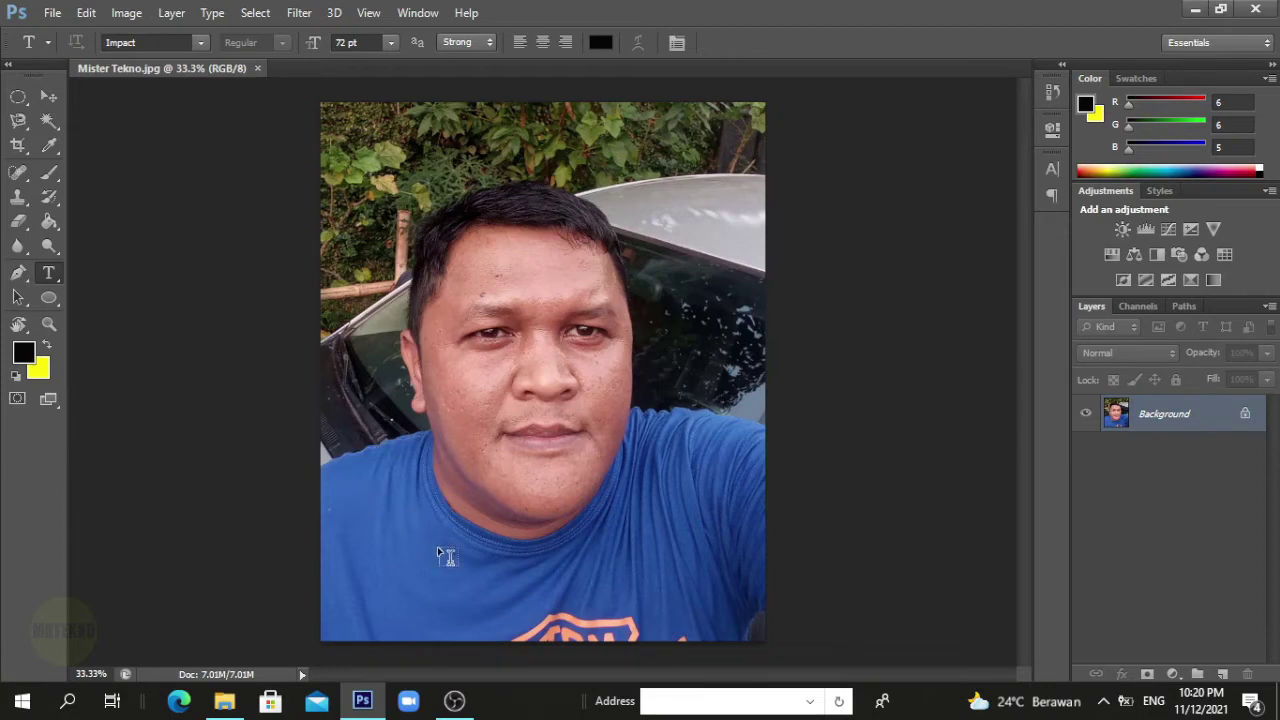
click(385, 551)
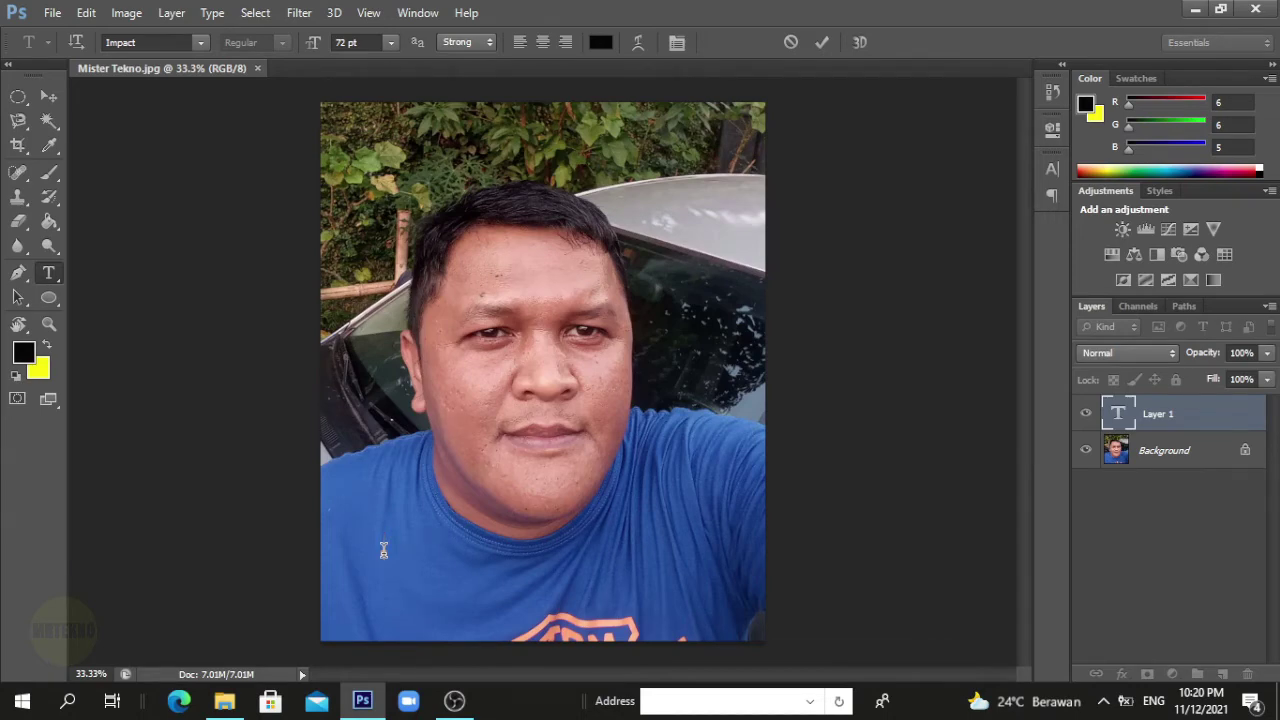
text(MrTekno)
double_click(439, 544)
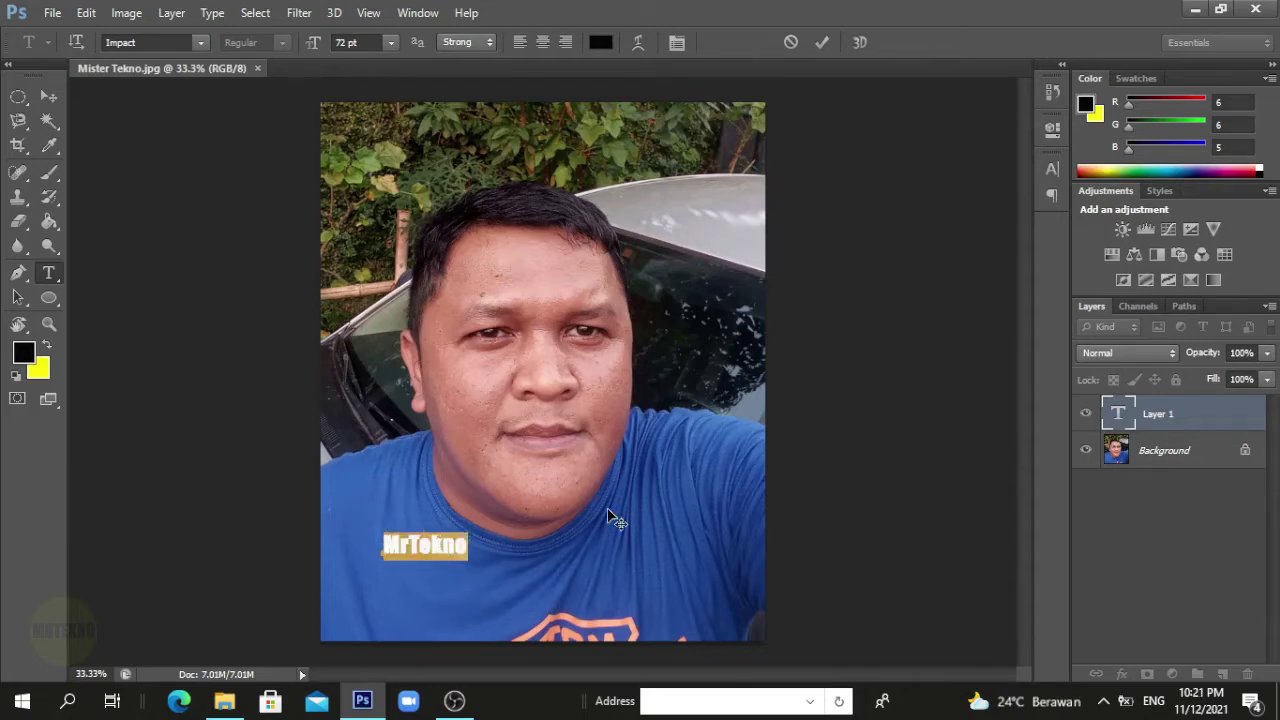
Colour the MrTekno text yellow (e7fc02) and commit it
click(1087, 106)
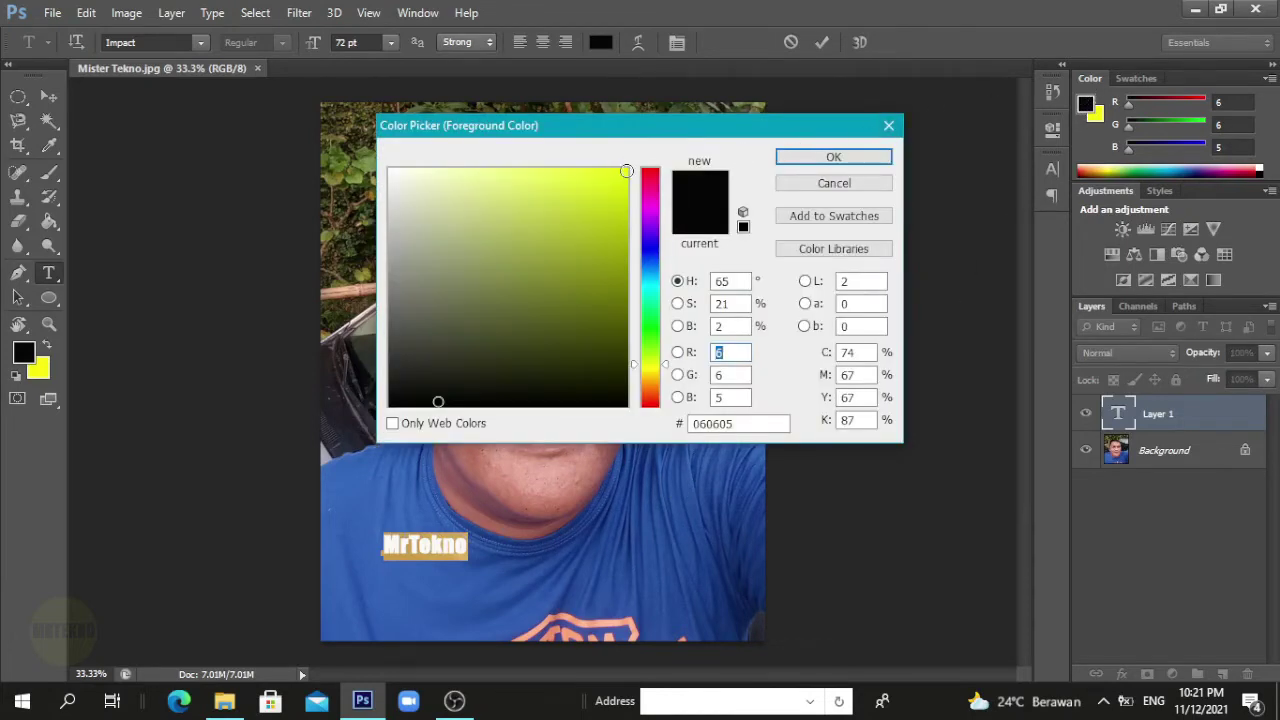
click(625, 171)
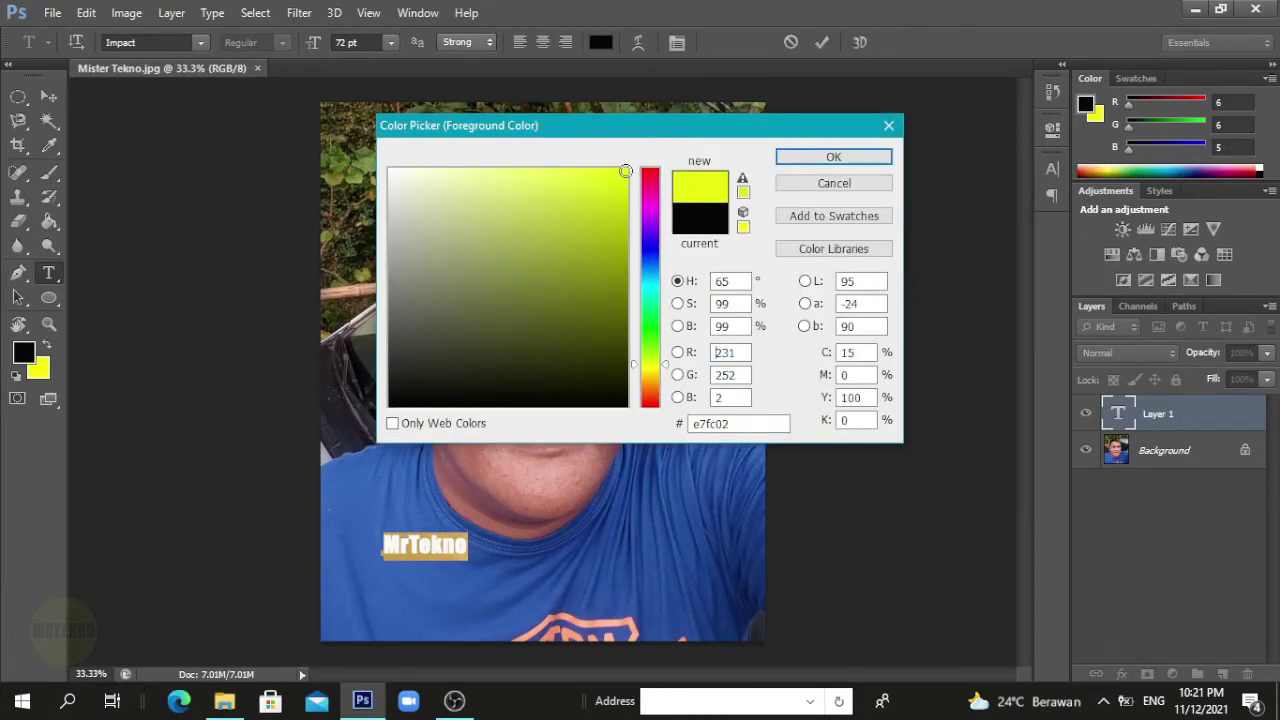
click(834, 158)
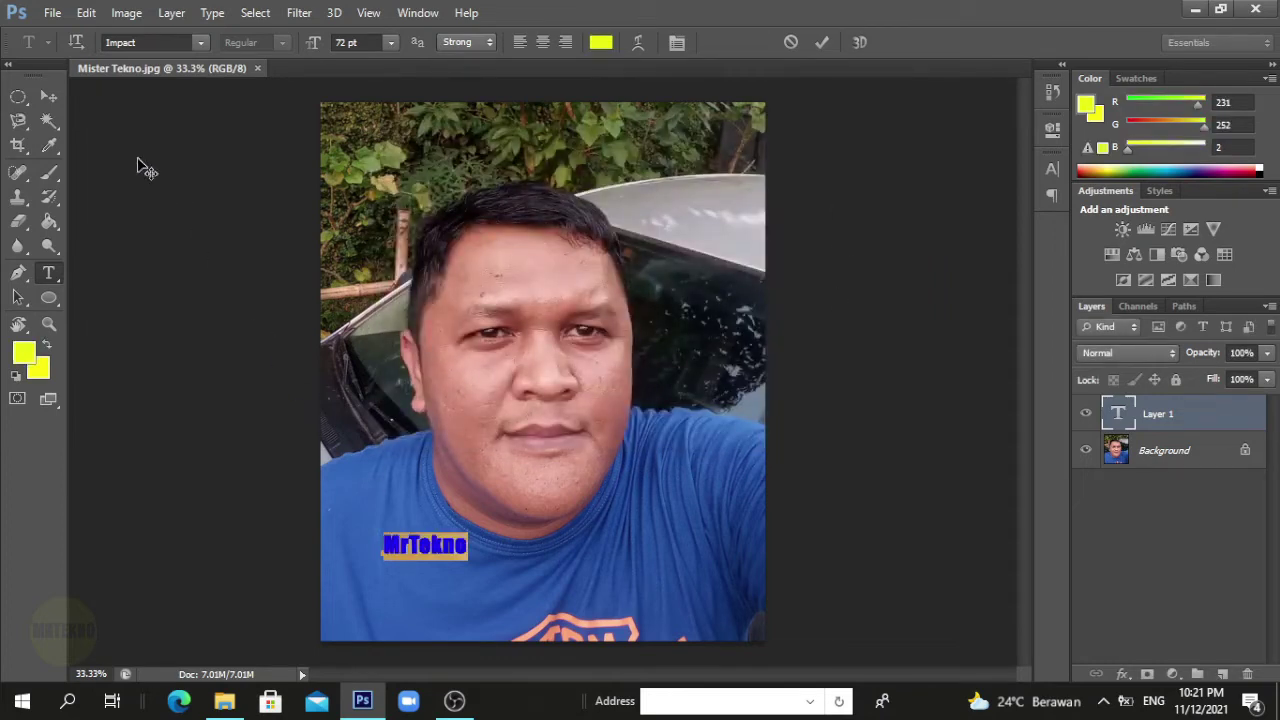
click(52, 97)
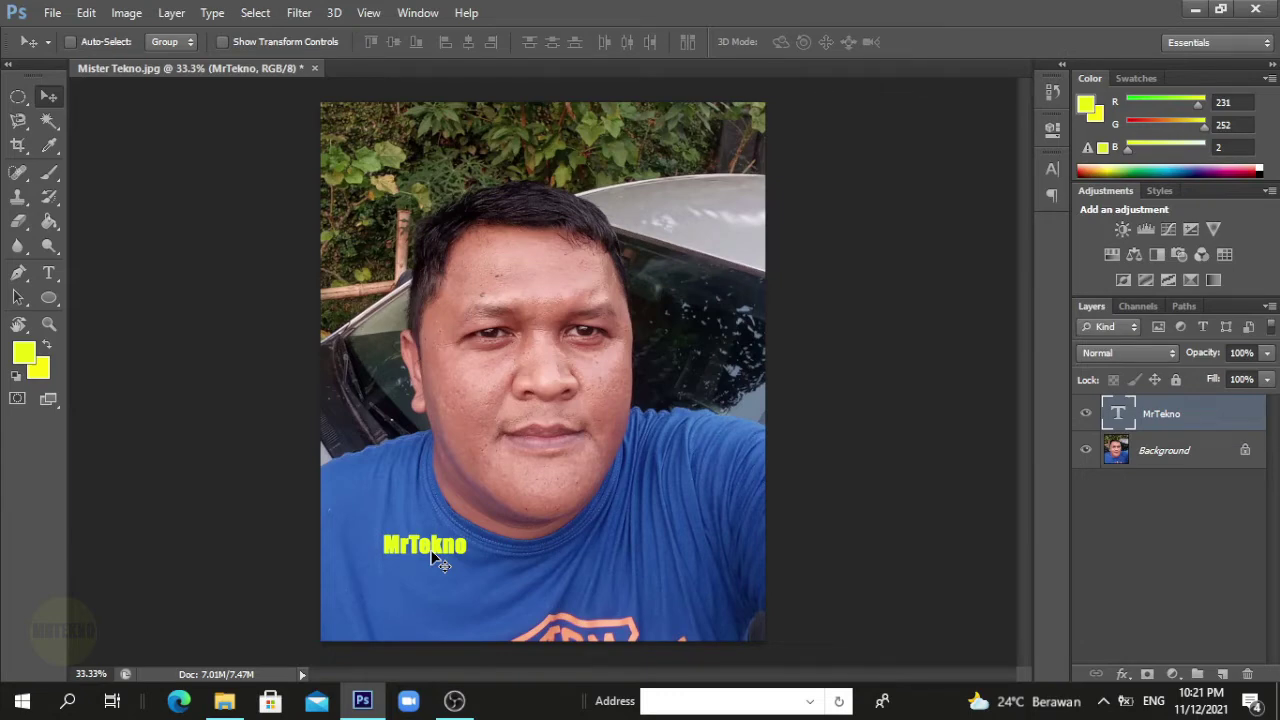
Scale the MrTekno text to about 315% and place it lower on the shirt
key(ctrl+t)
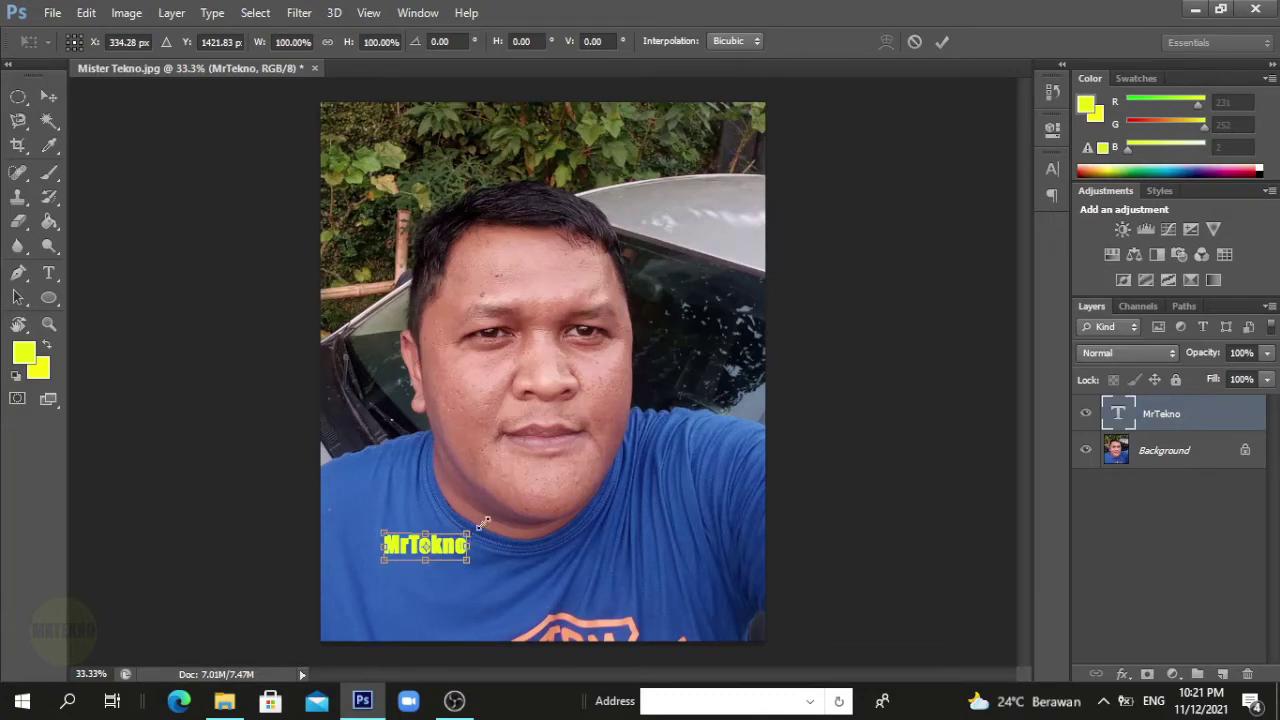
drag(472, 532, 613, 477)
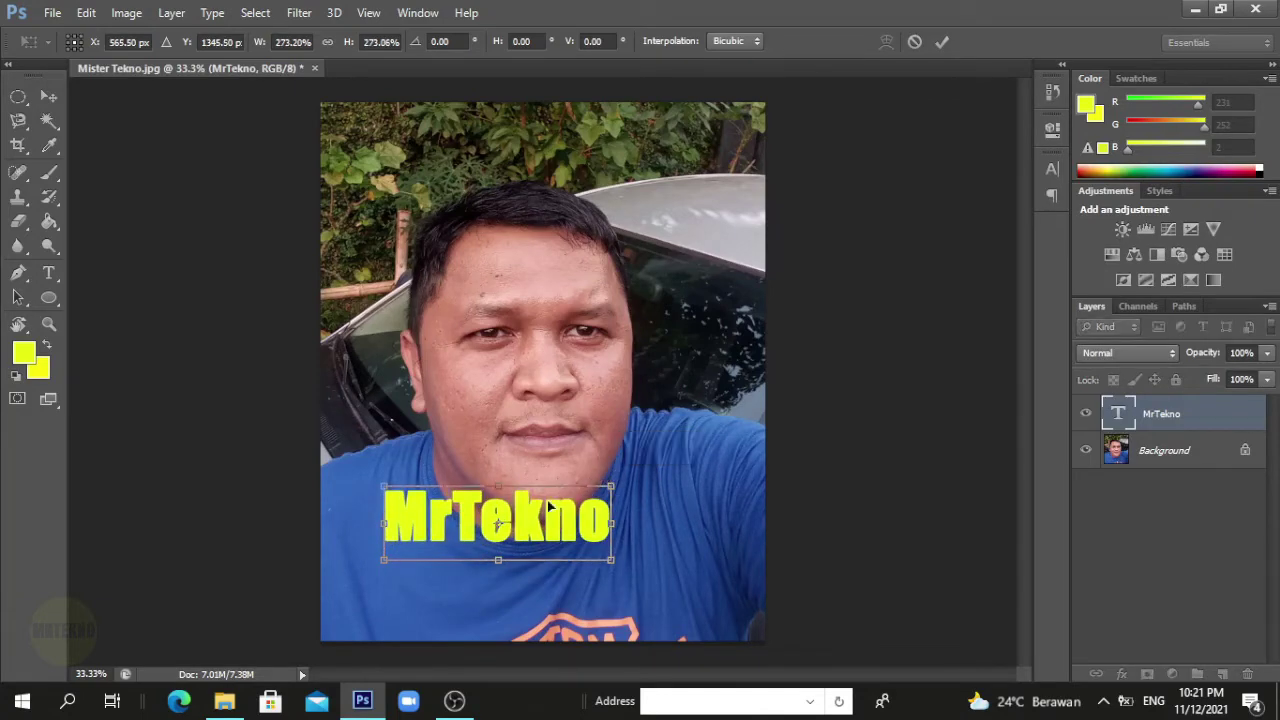
drag(519, 516, 498, 584)
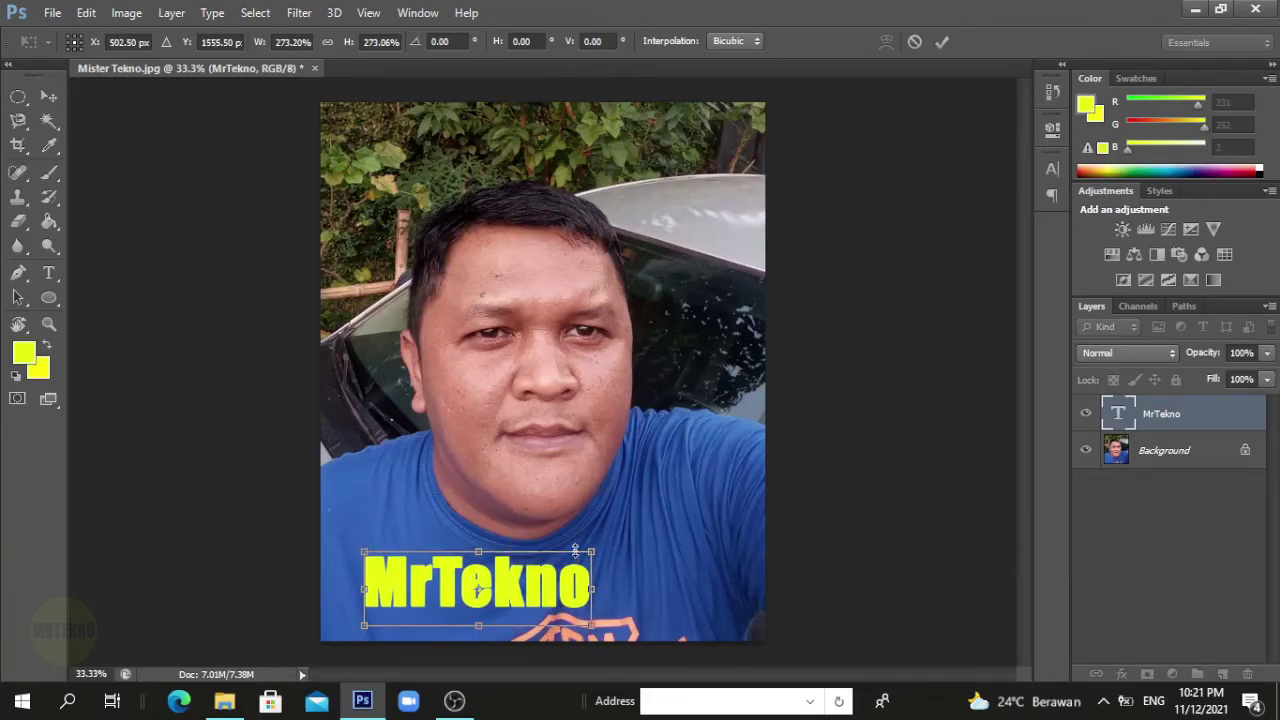
drag(591, 551, 622, 535)
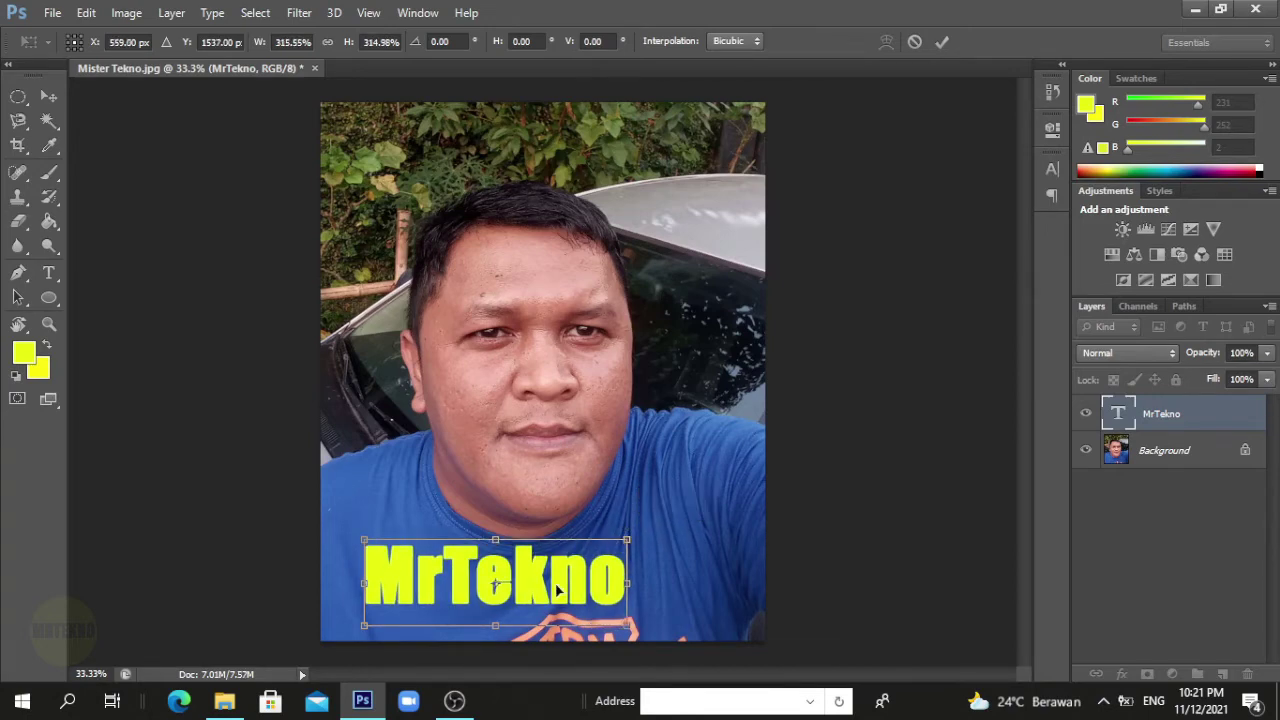
drag(557, 590, 555, 583)
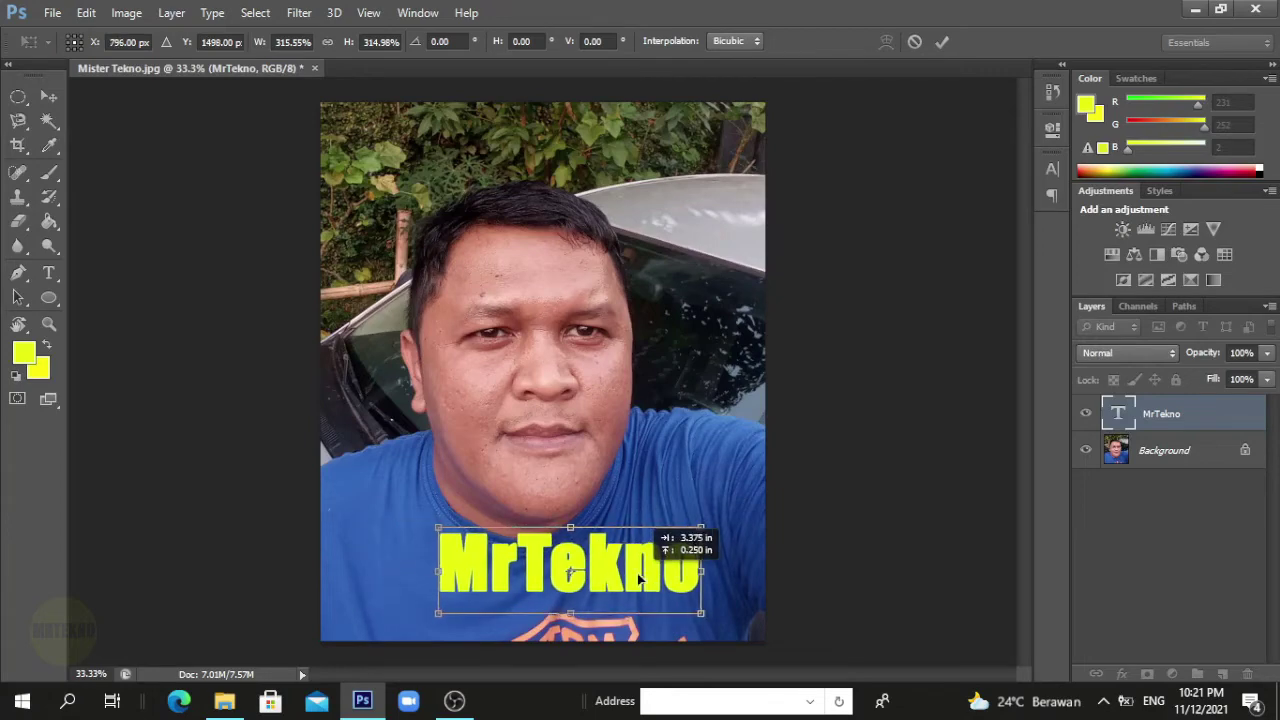
drag(563, 587, 566, 573)
click(48, 97)
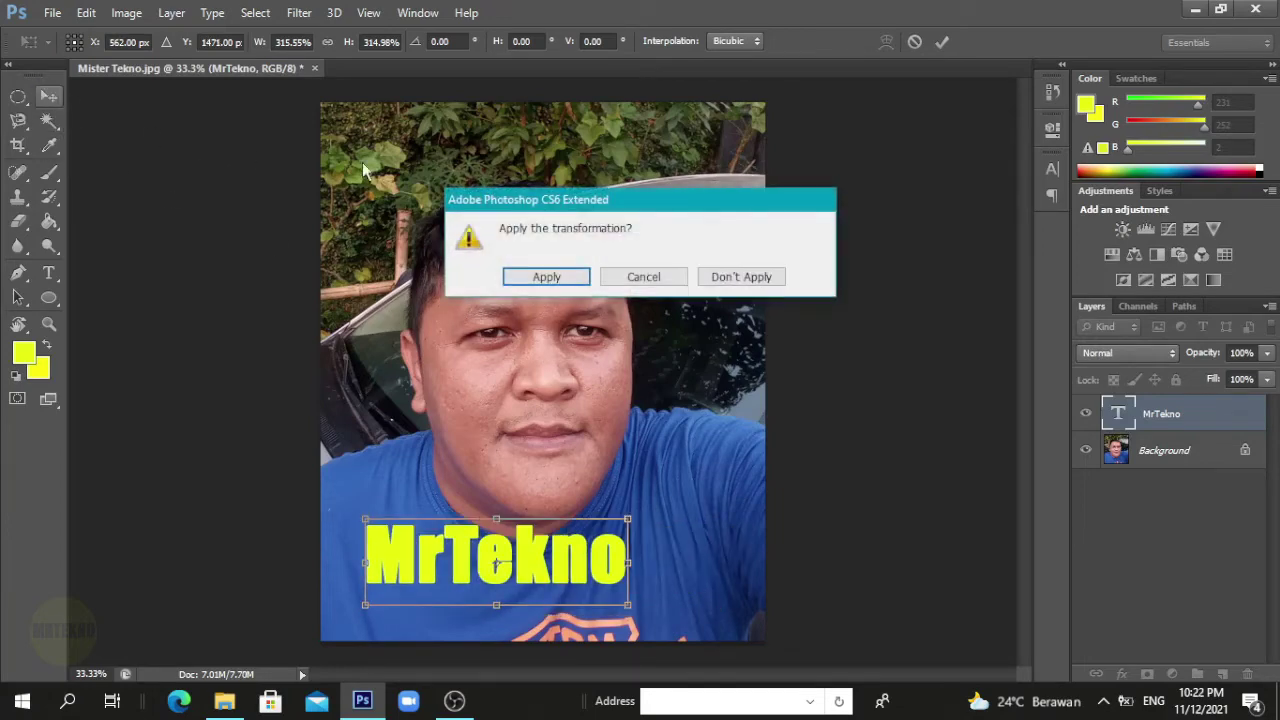
click(543, 277)
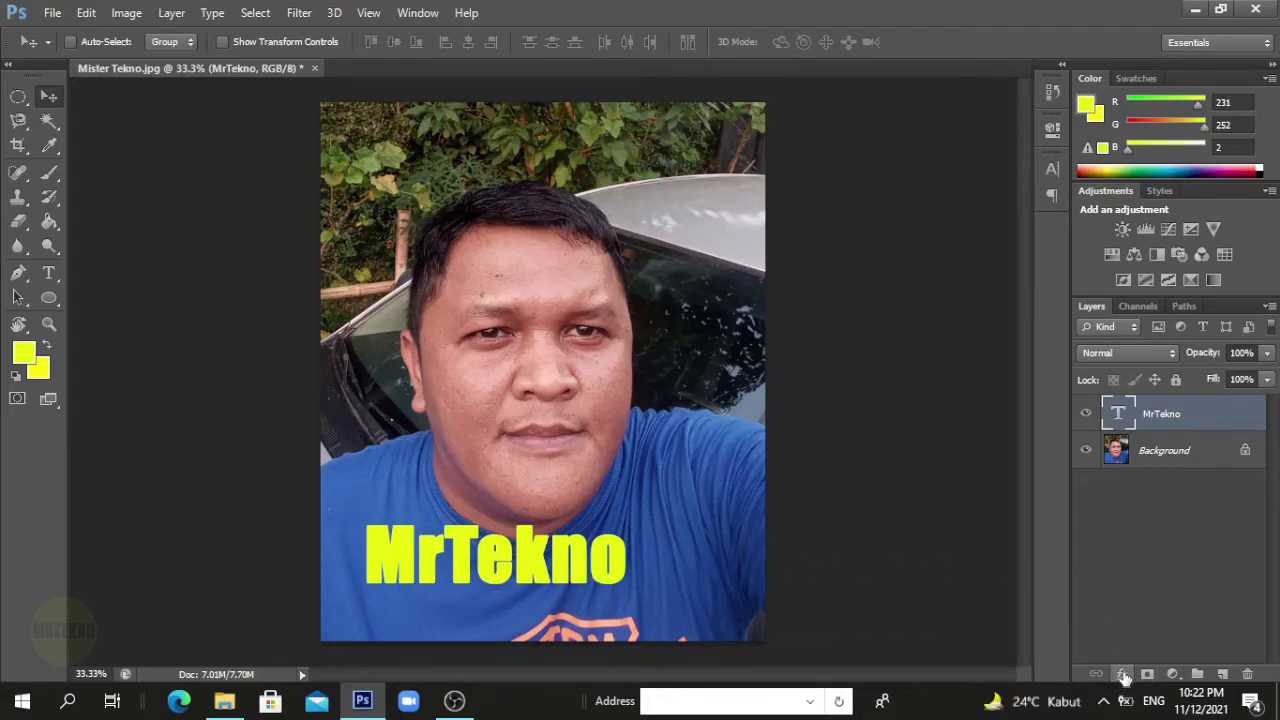
Add a thick black Outside Stroke layer effect to the MrTekno text
click(1124, 676)
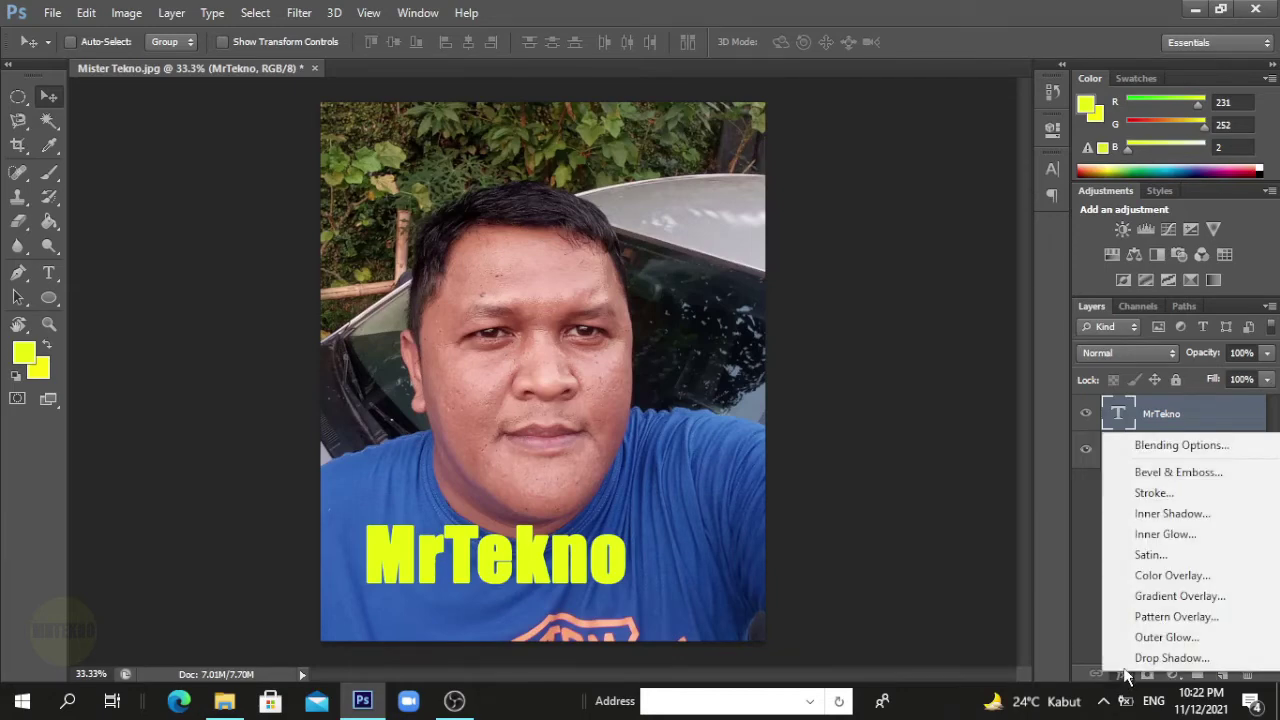
click(1155, 494)
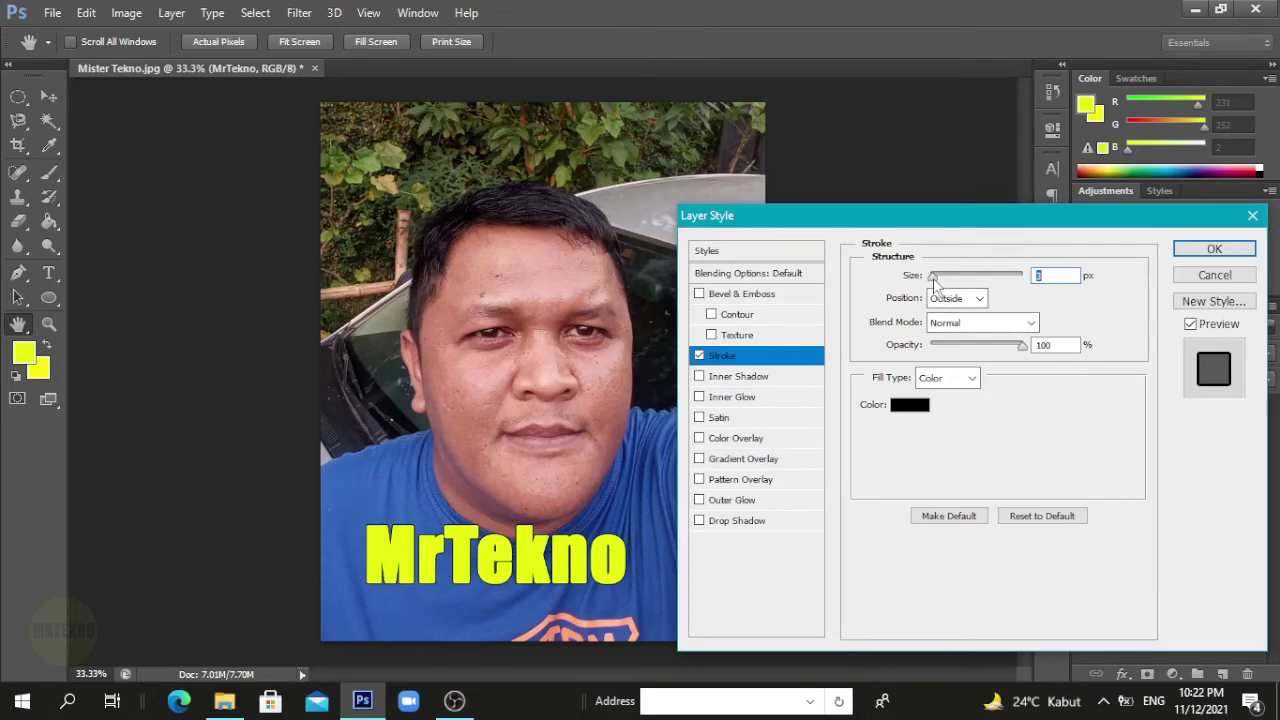
drag(933, 278, 940, 287)
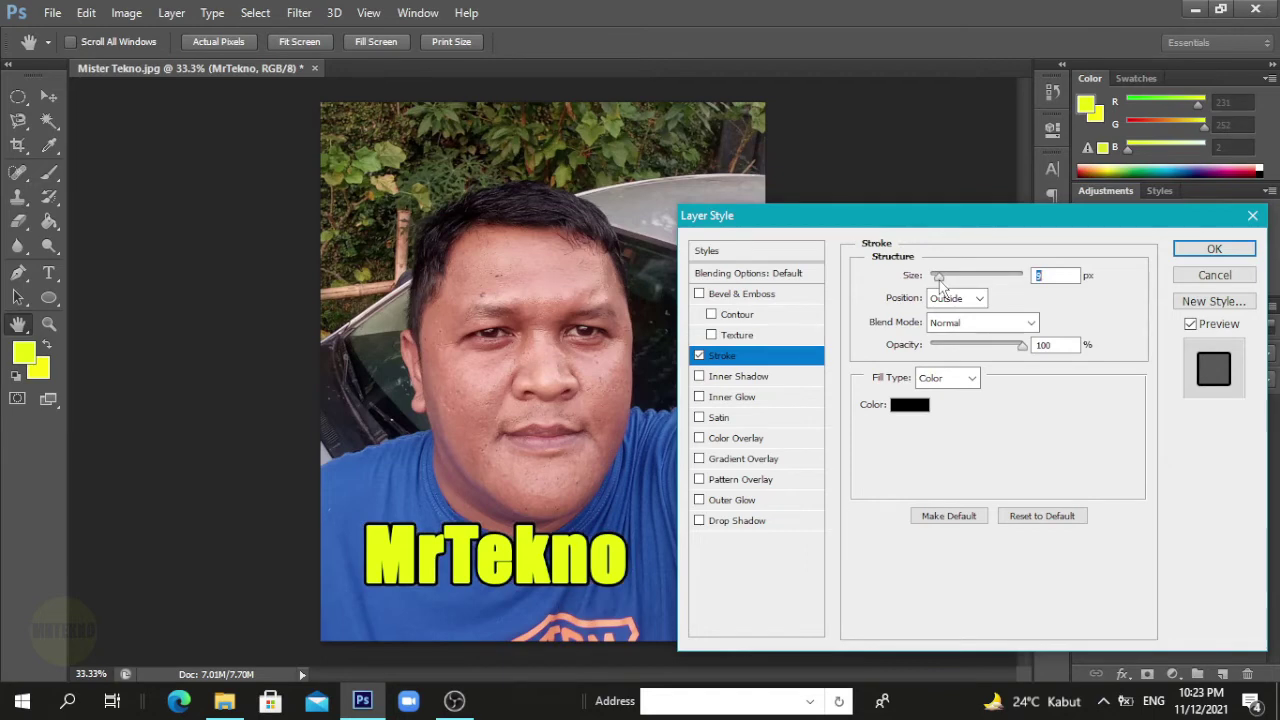
drag(940, 287, 942, 288)
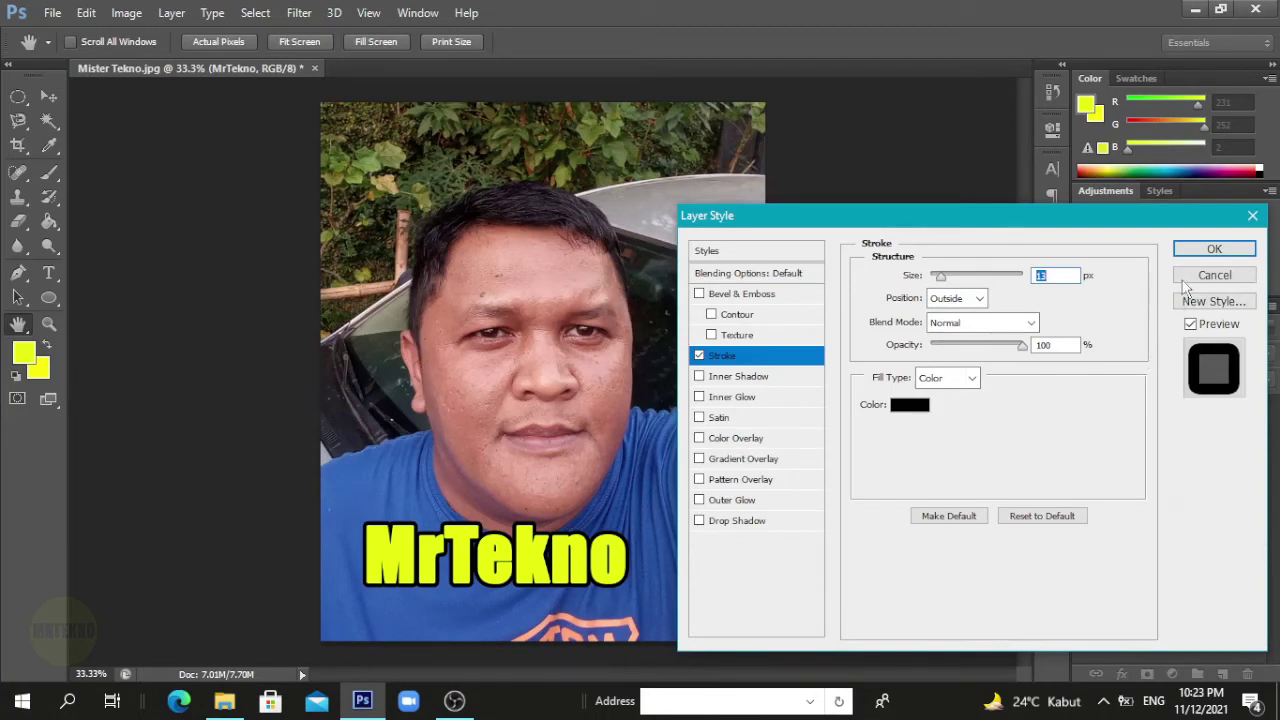
click(1203, 250)
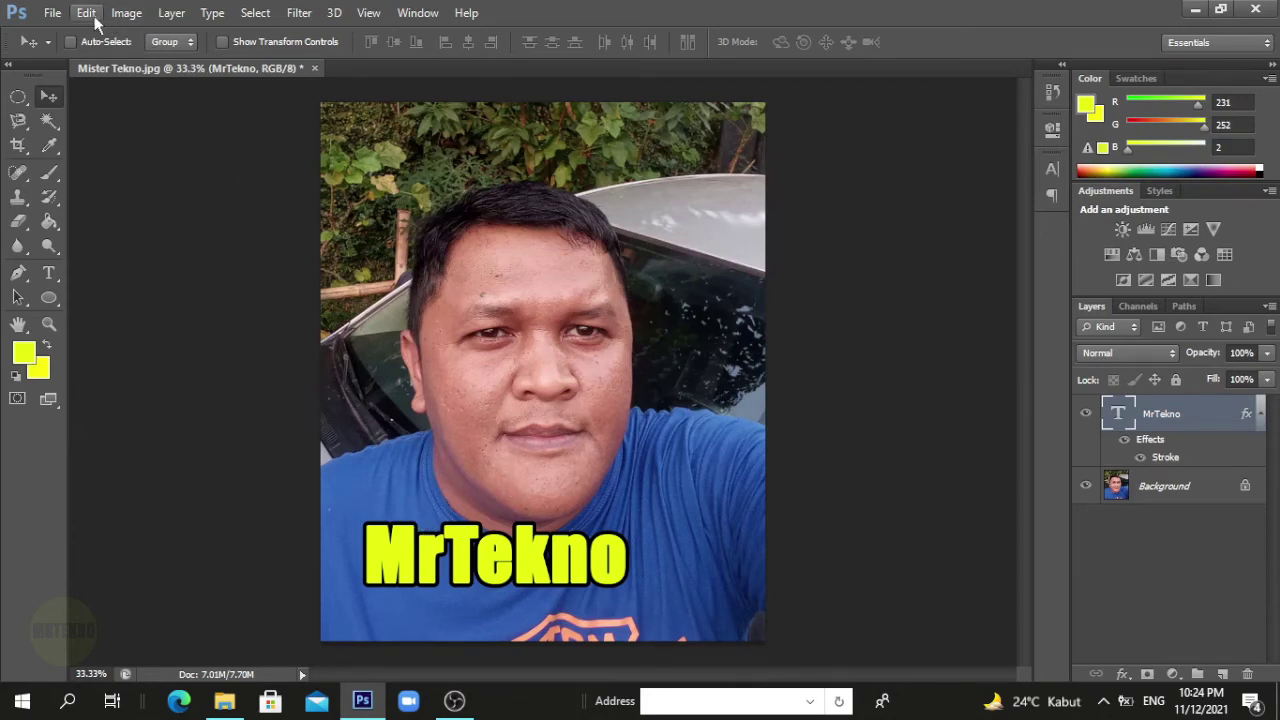
Save the image as MrTekno.jpg in JPEG format at Quality 12 (Maximum)
click(54, 18)
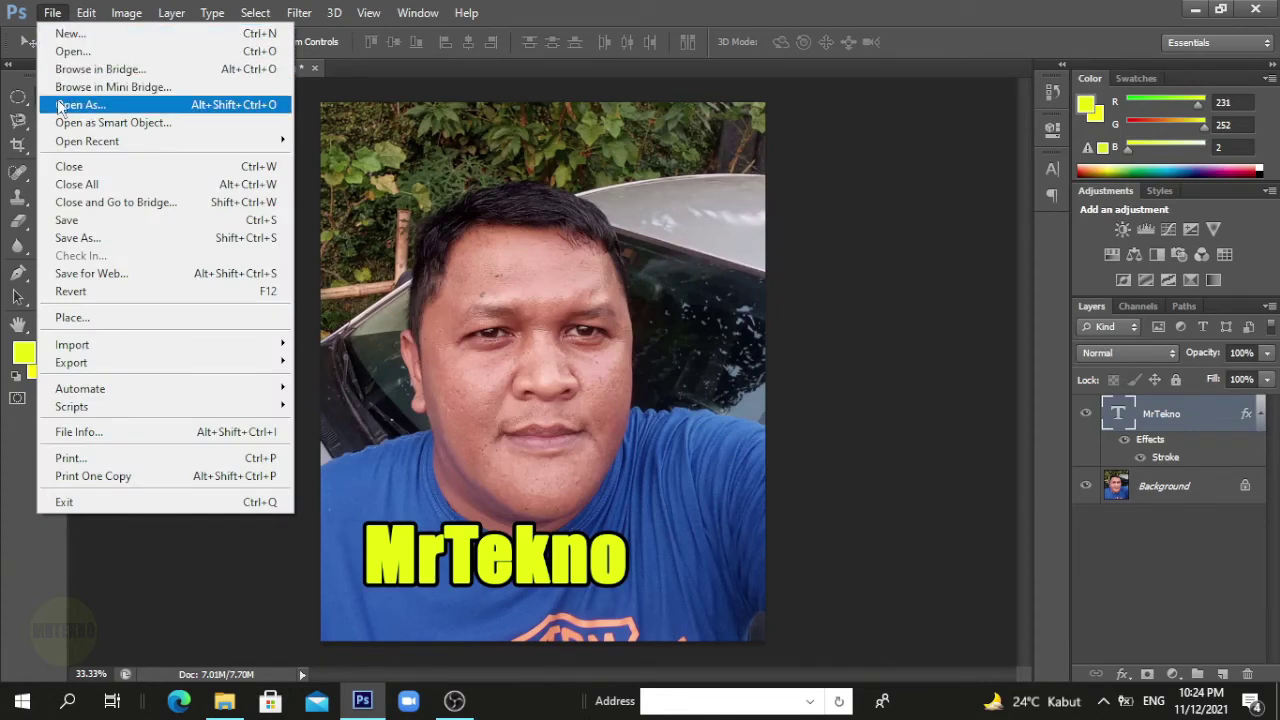
click(62, 214)
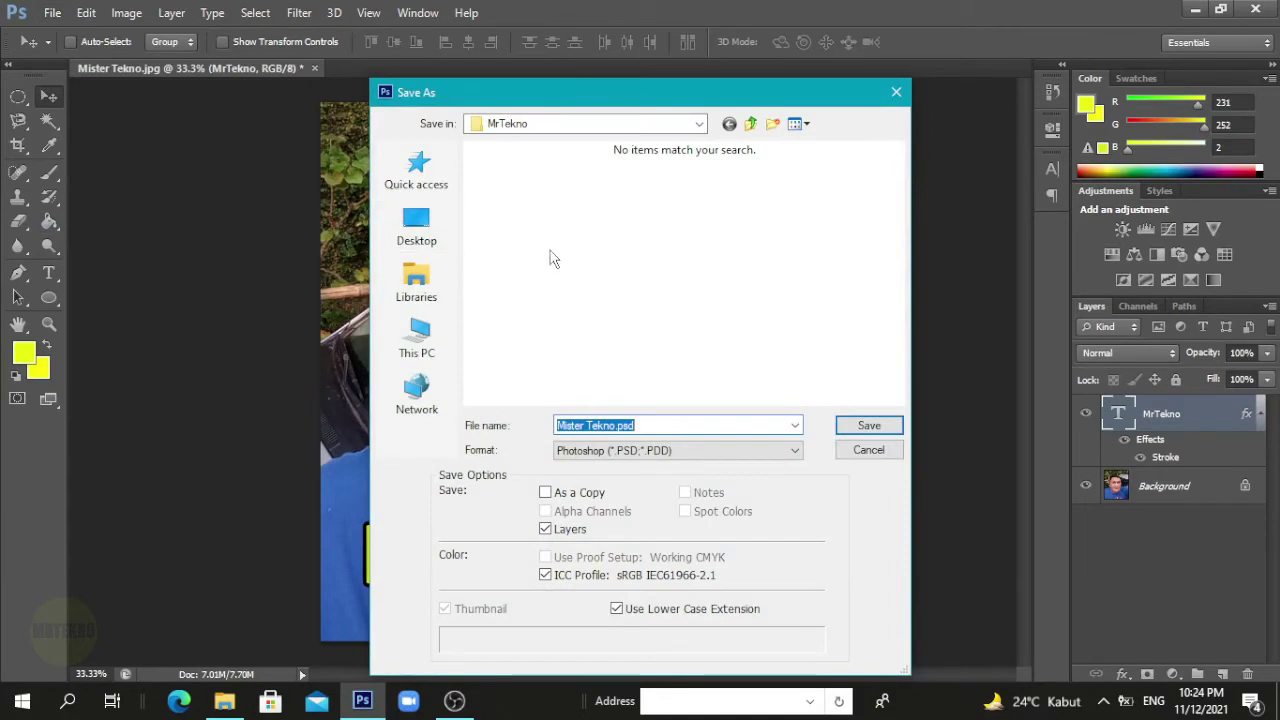
click(795, 452)
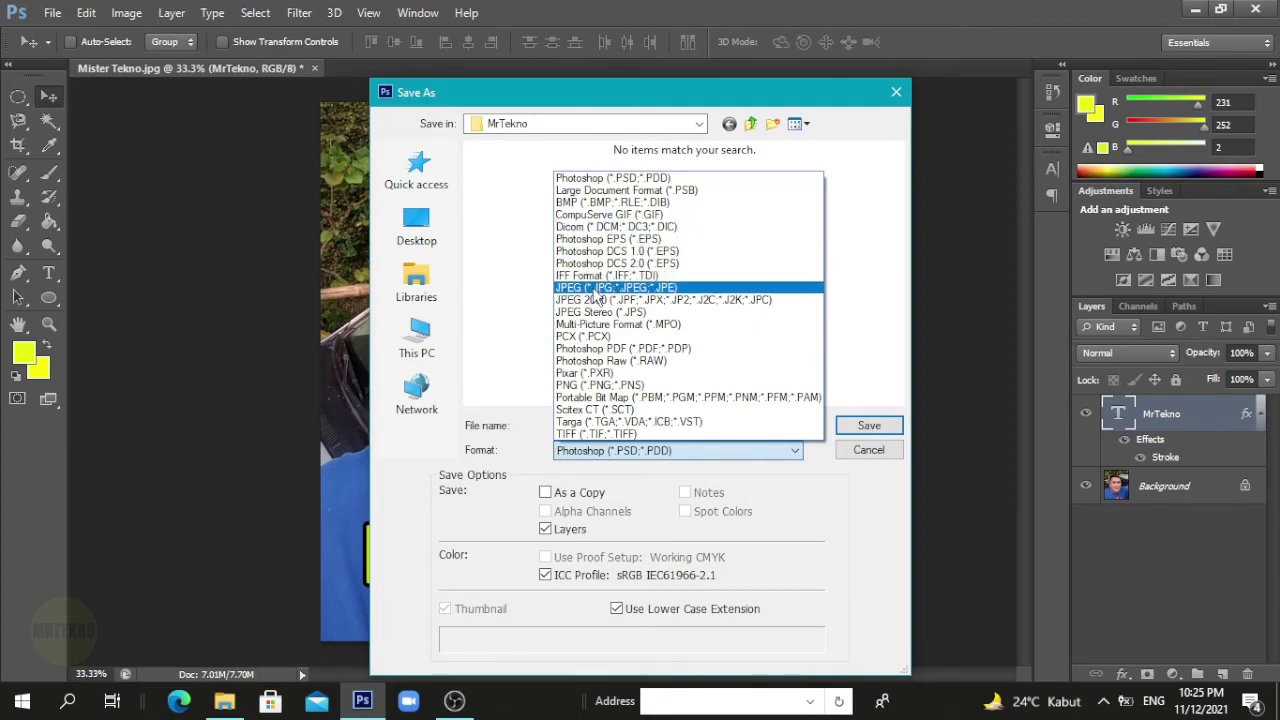
click(585, 289)
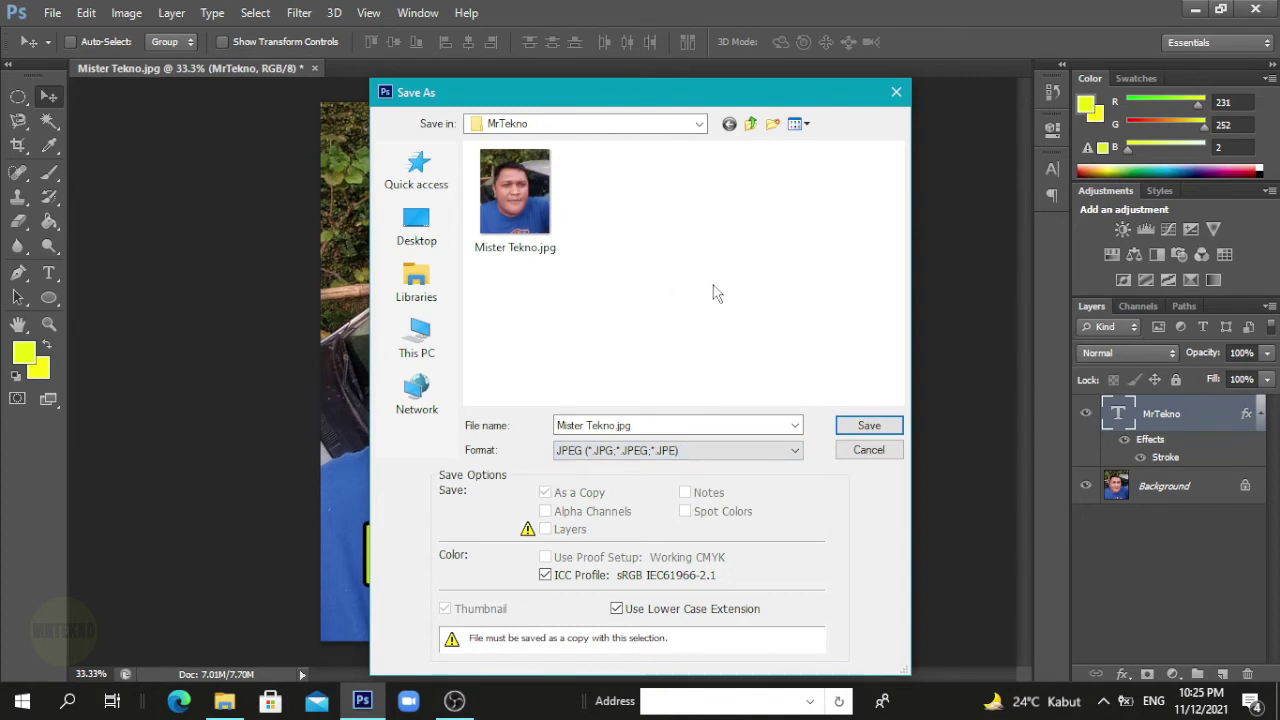
click(587, 425)
click(585, 425)
key(BackSpace)
key(BackSpace)
key(BackSpace)
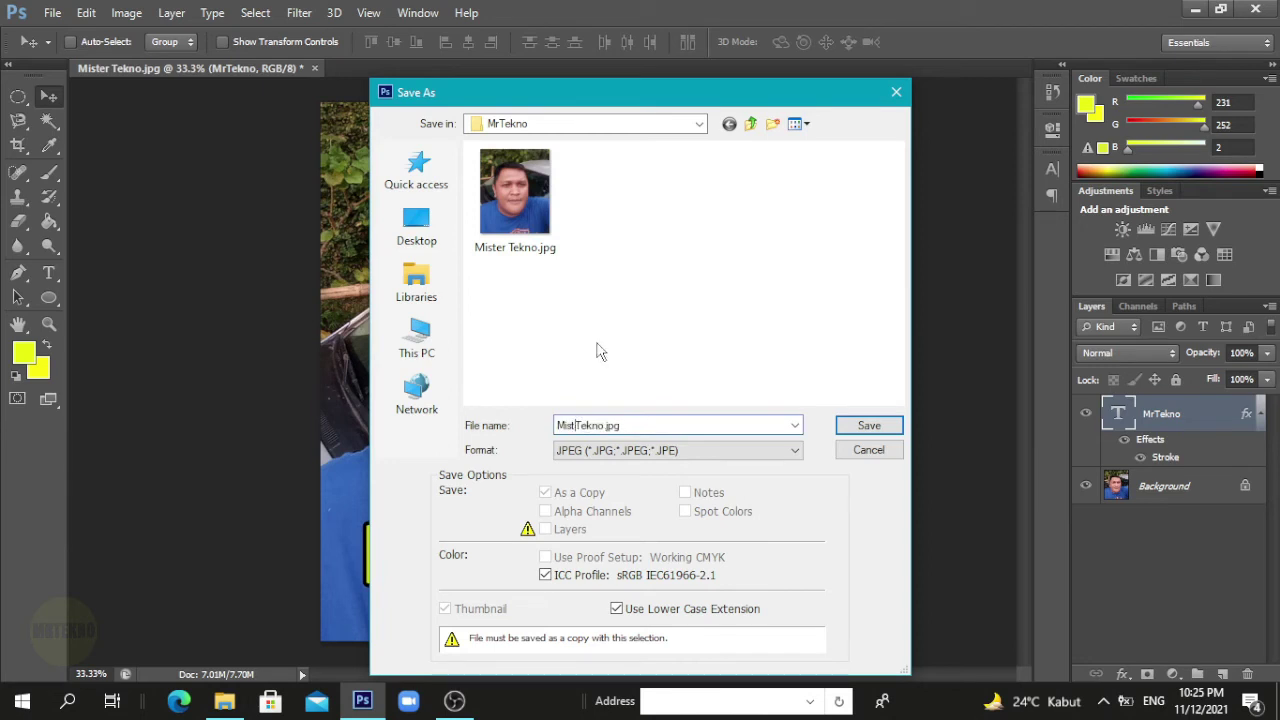
key(BackSpace)
key(BackSpace)
key(BackSpace)
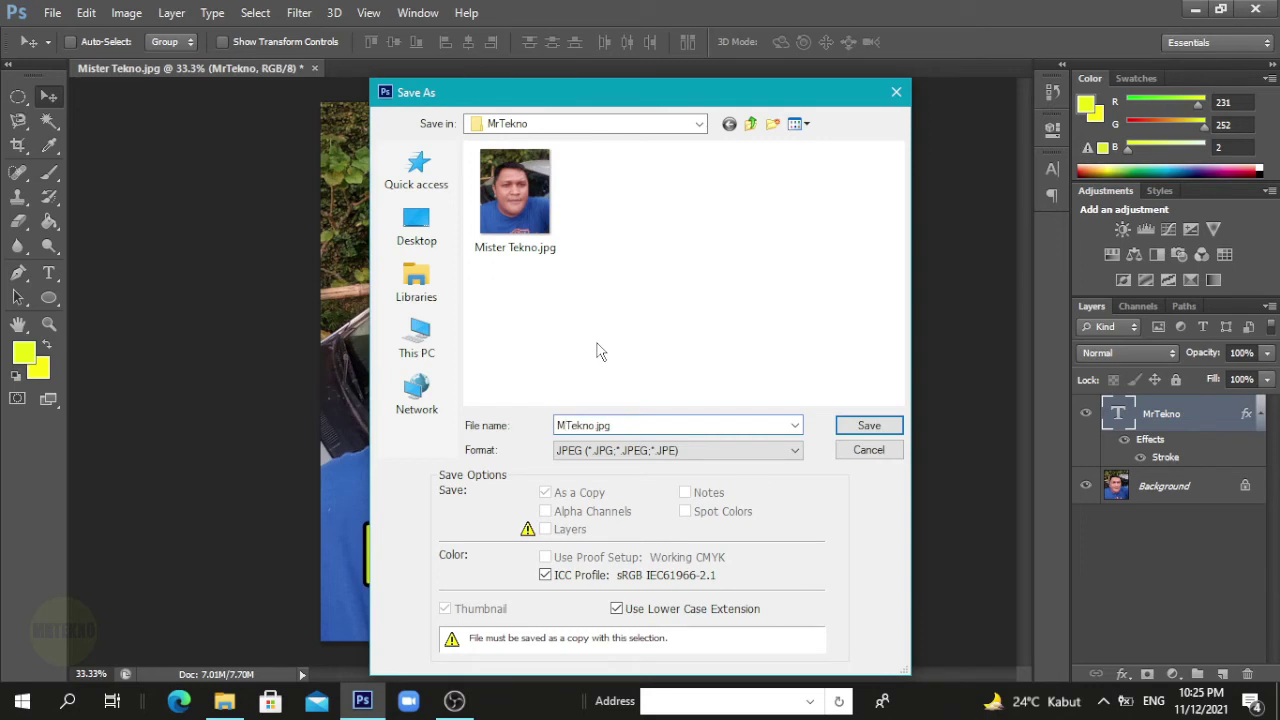
text(r)
click(876, 424)
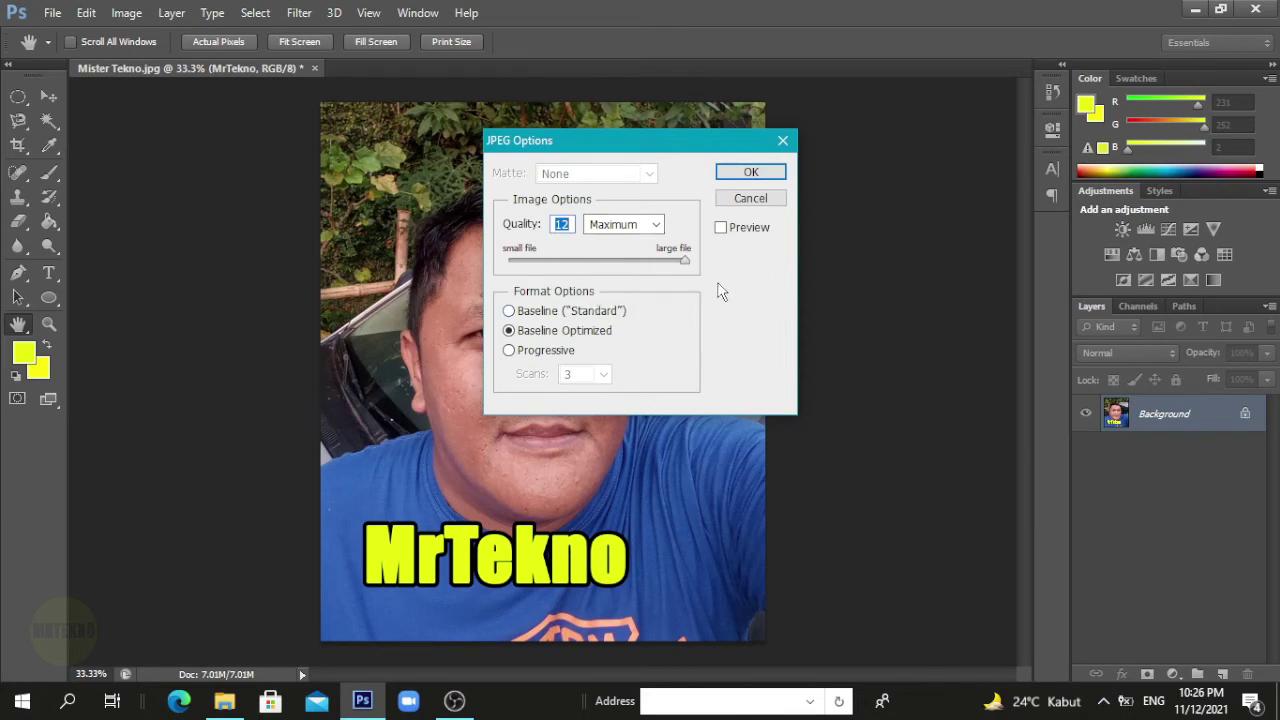
click(750, 172)
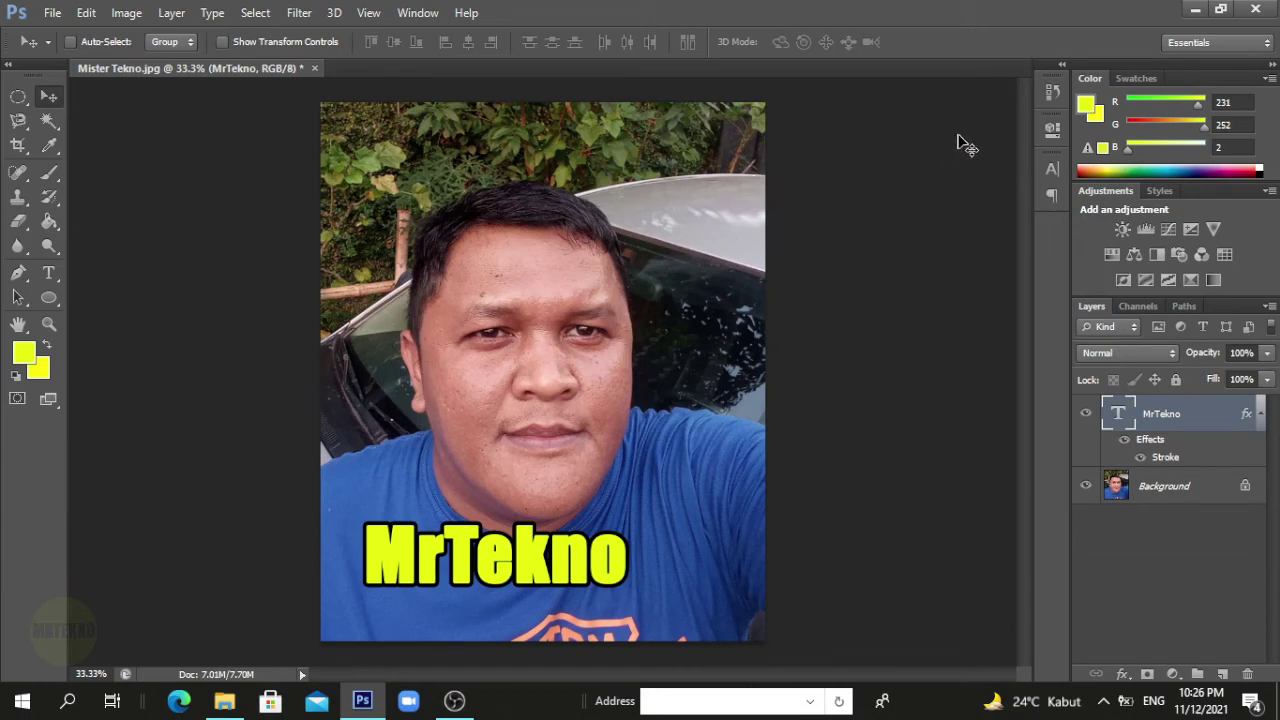
Quit Photoshop without saving the original and open the MrTekno folder
click(1255, 9)
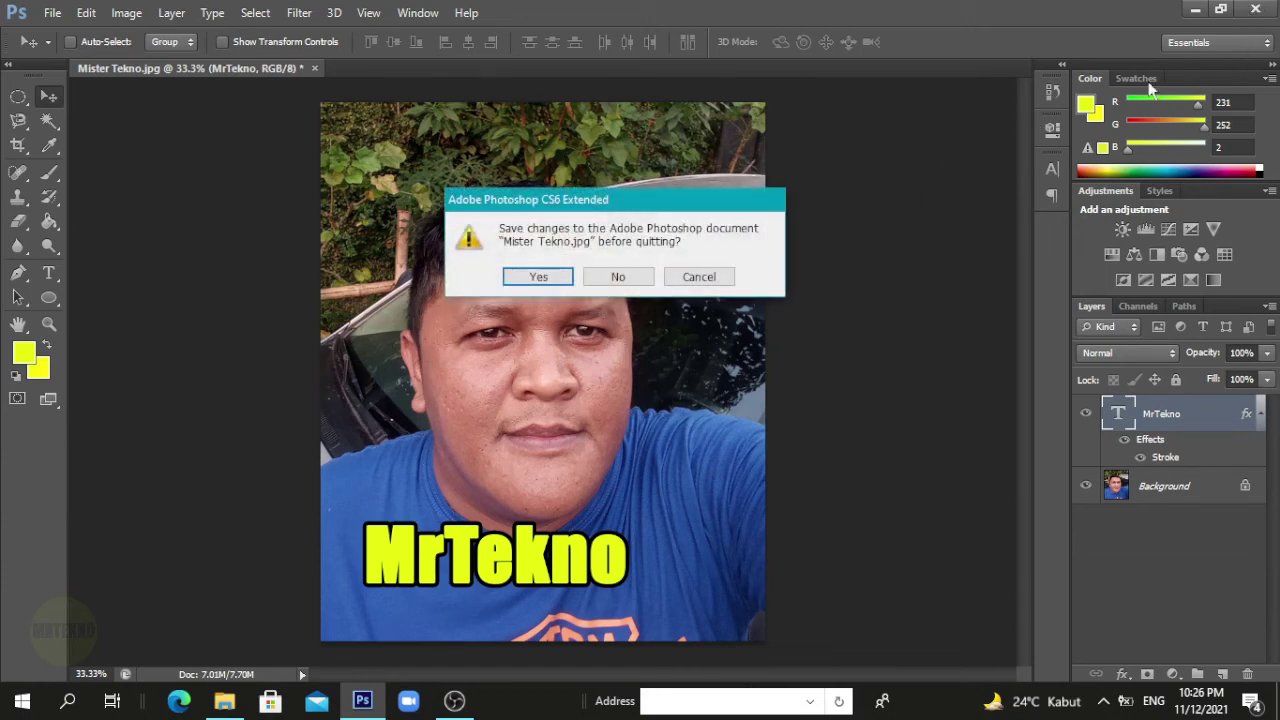
click(620, 278)
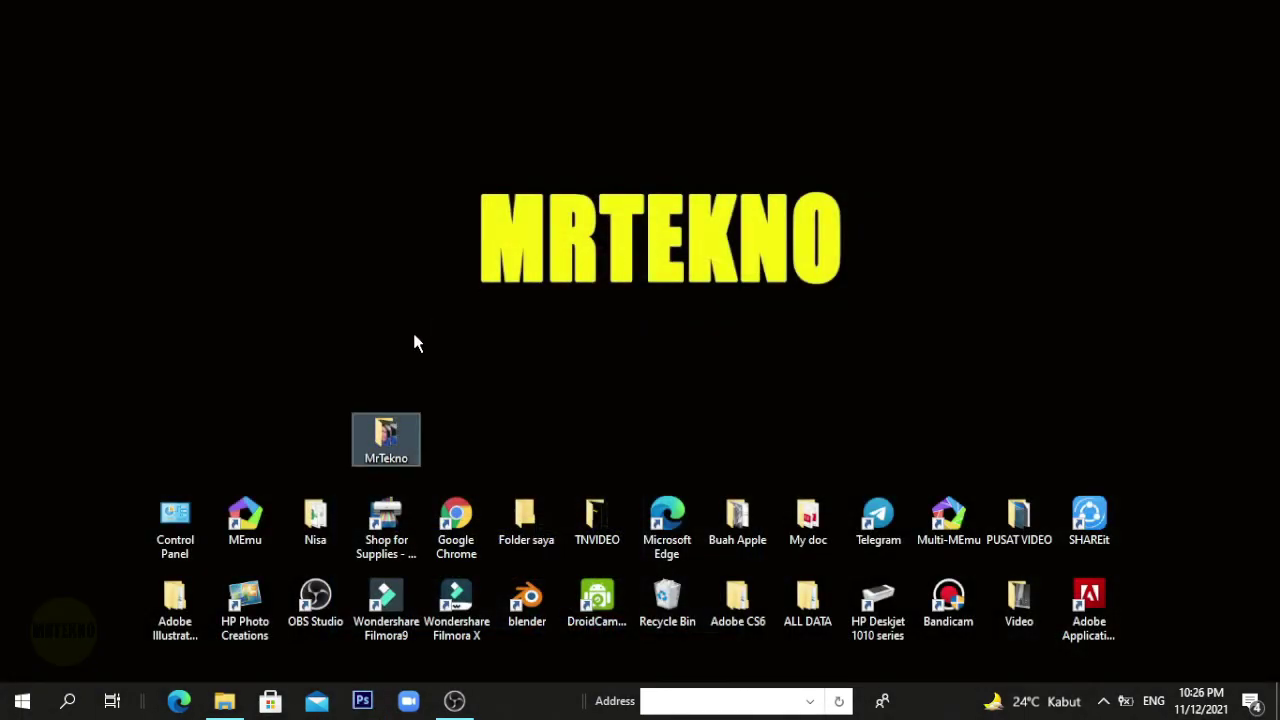
click(446, 390)
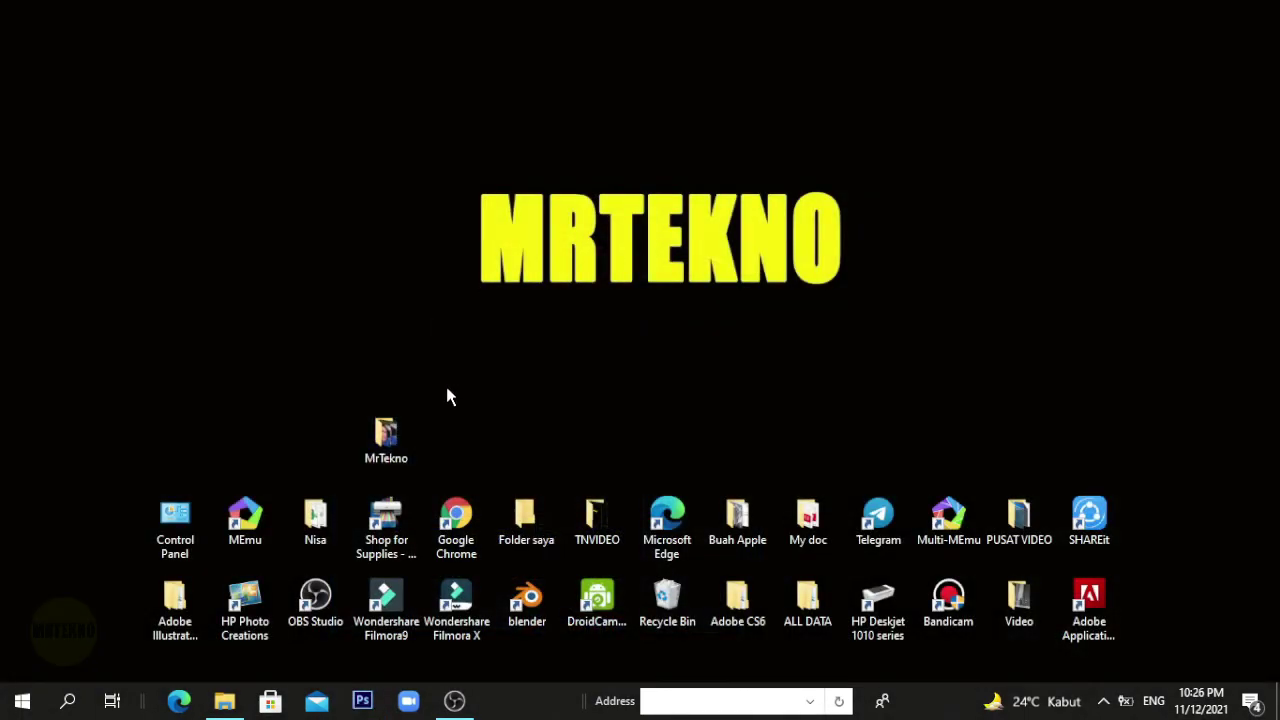
double_click(383, 441)
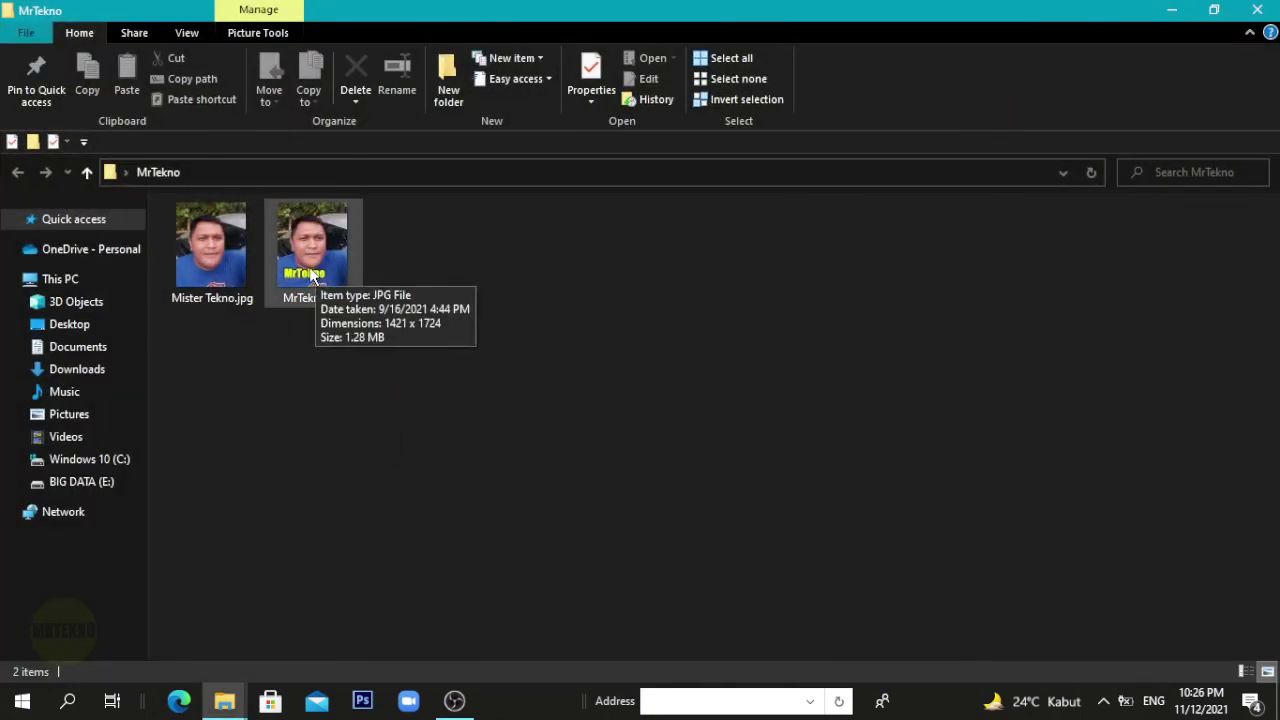
mouse_move(211, 250)
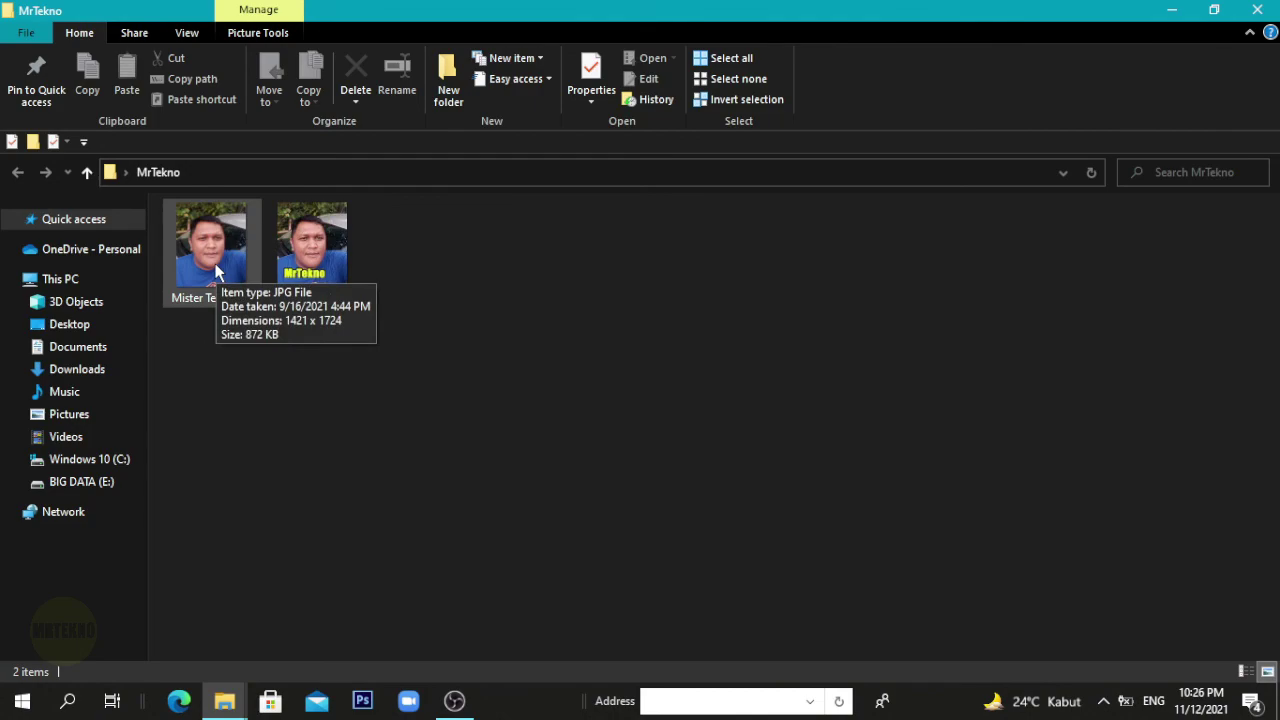
Preview the original Mister Tekno.jpg, then open MrTekno.jpg to view the result
double_click(215, 263)
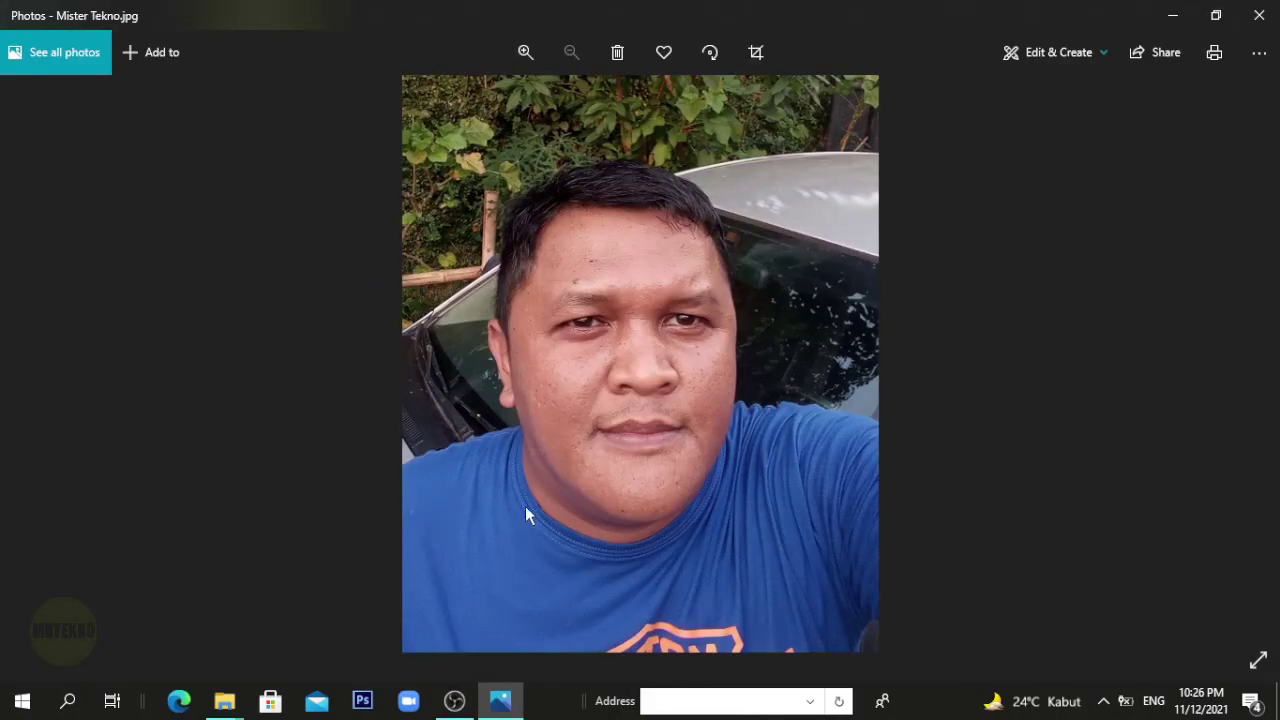
click(1276, 9)
click(311, 265)
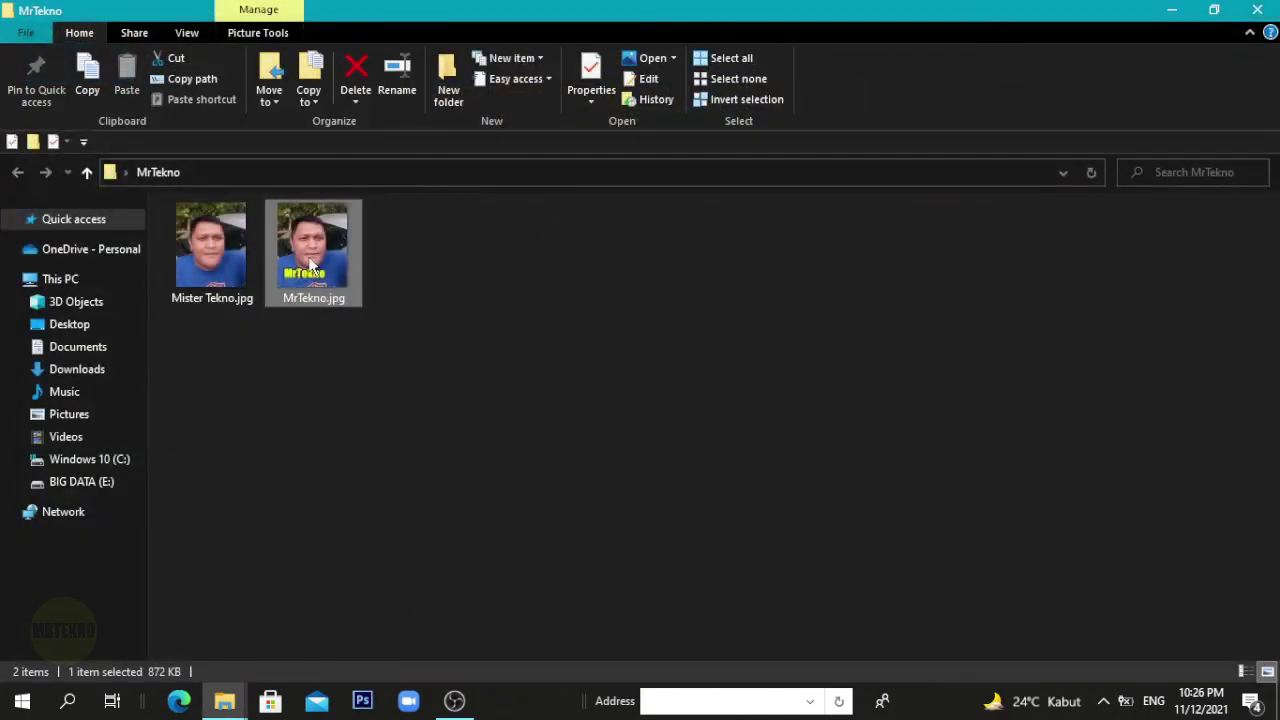
double_click(311, 265)
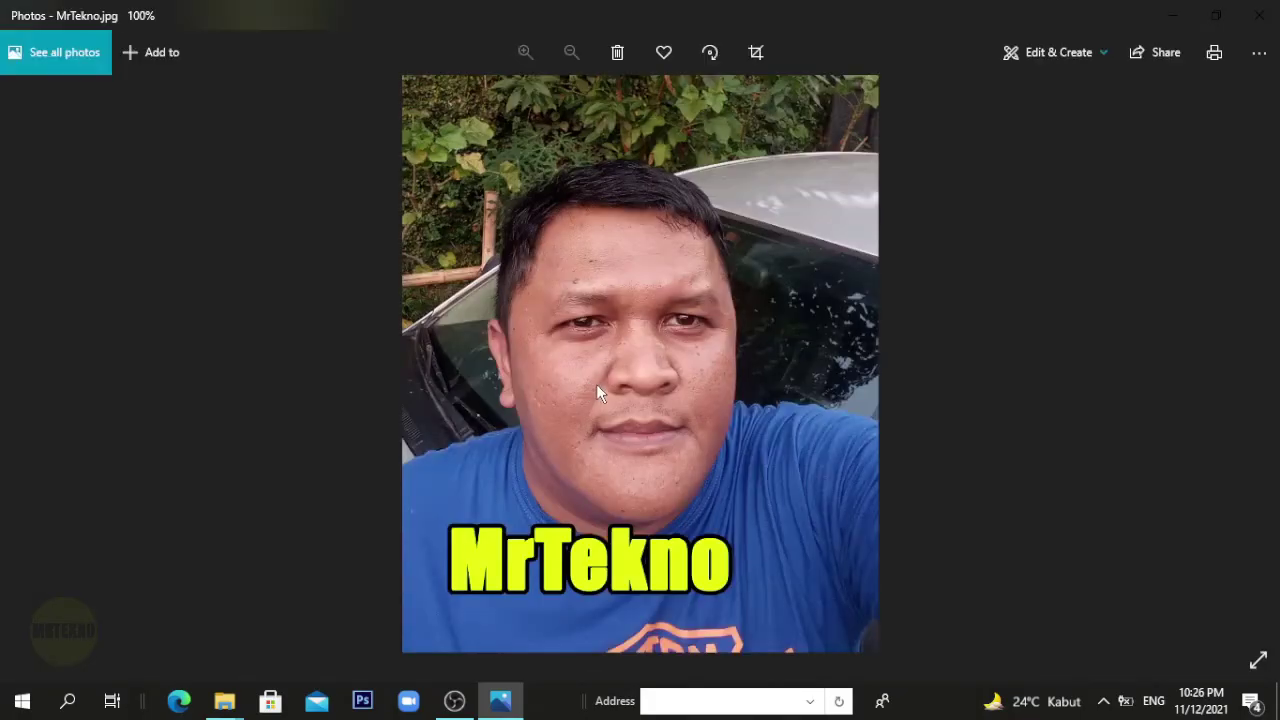